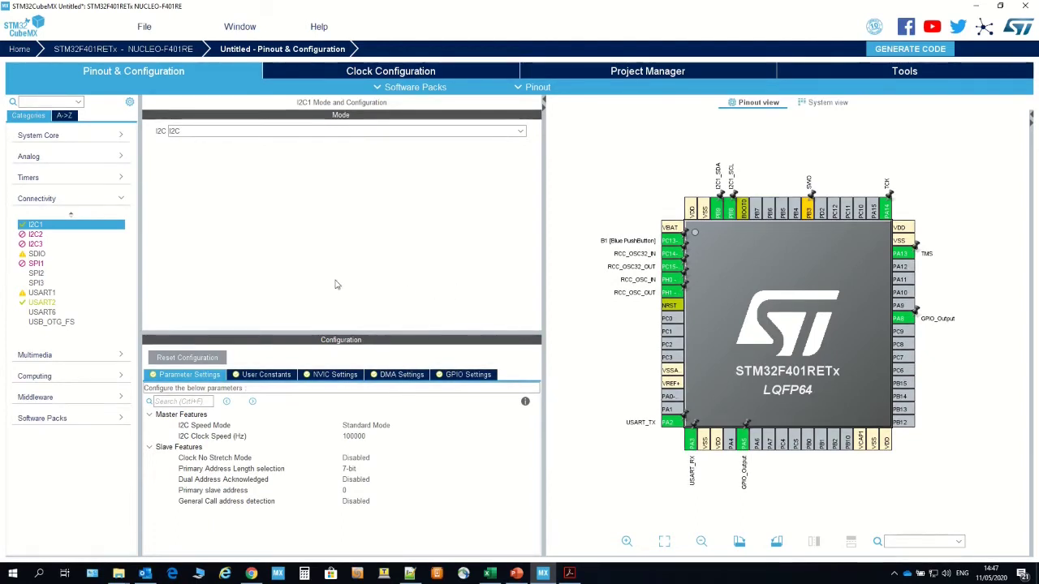
- Enable the FREERTOS middleware with the CMSIS_V1 interface
left_click(122, 202)
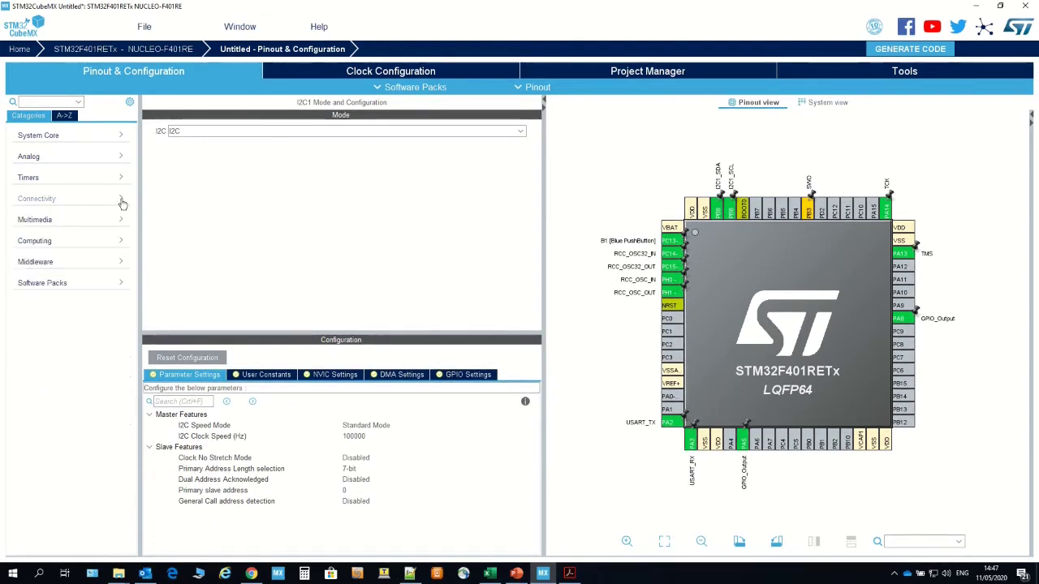
left_click(122, 264)
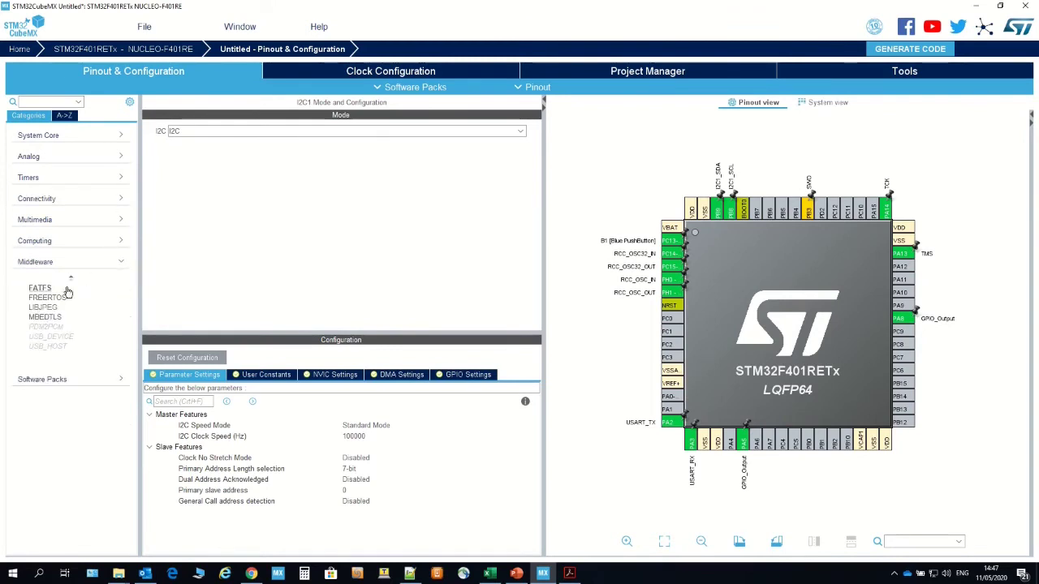
left_click(59, 299)
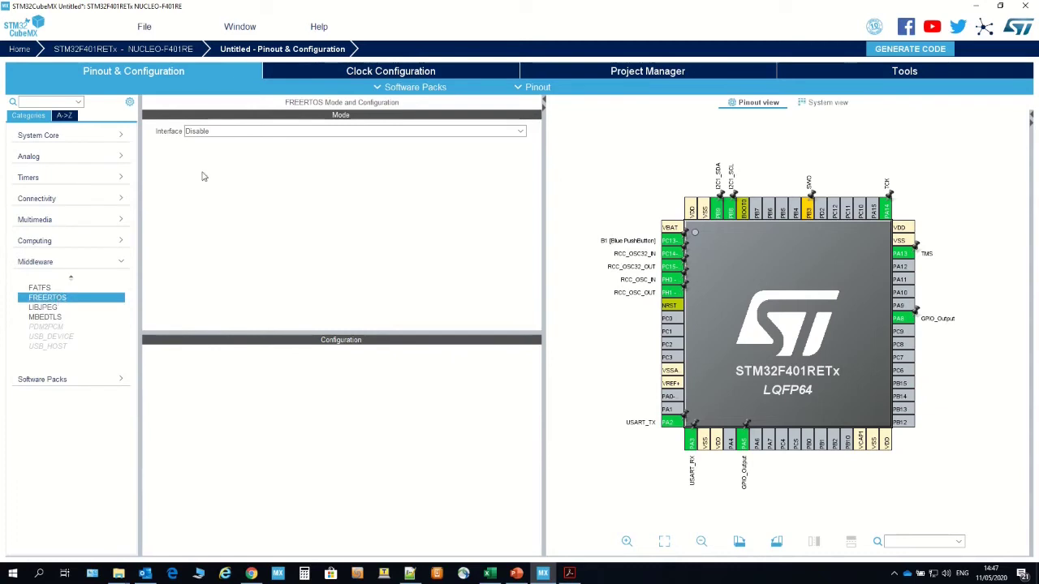
left_click(219, 135)
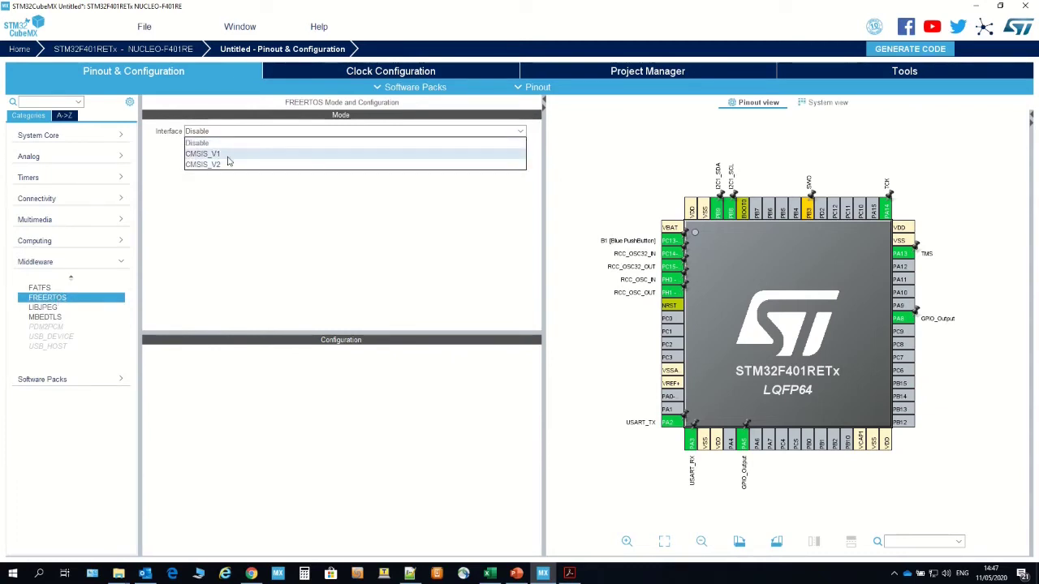
left_click(230, 159)
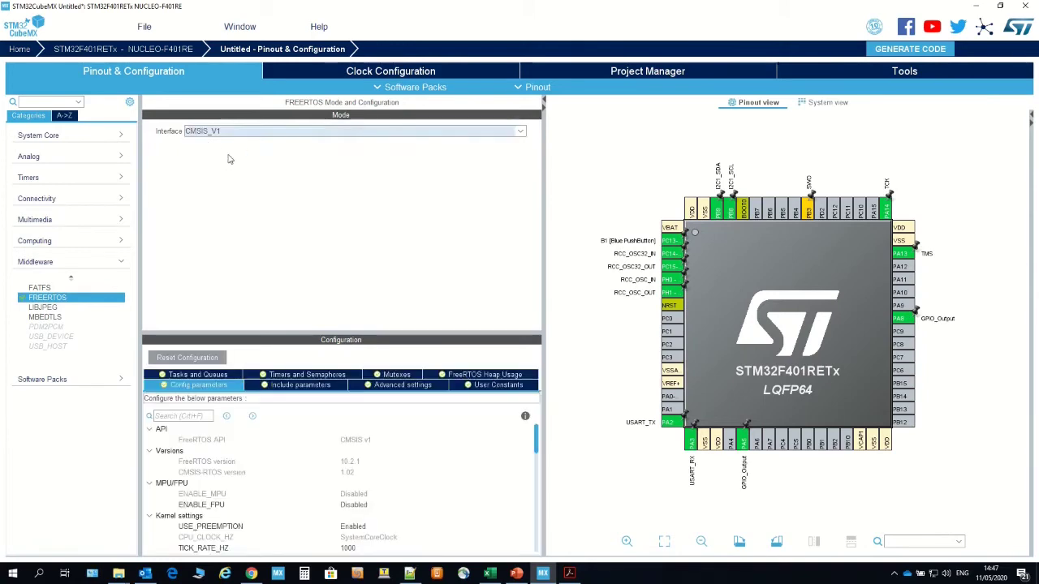
- Review the FreeRTOS kernel and memory management parameters, including MINIMAL_STACK_SIZE and TOTAL_HEAP_SIZE
left_click_drag(305, 333, 330, 178)
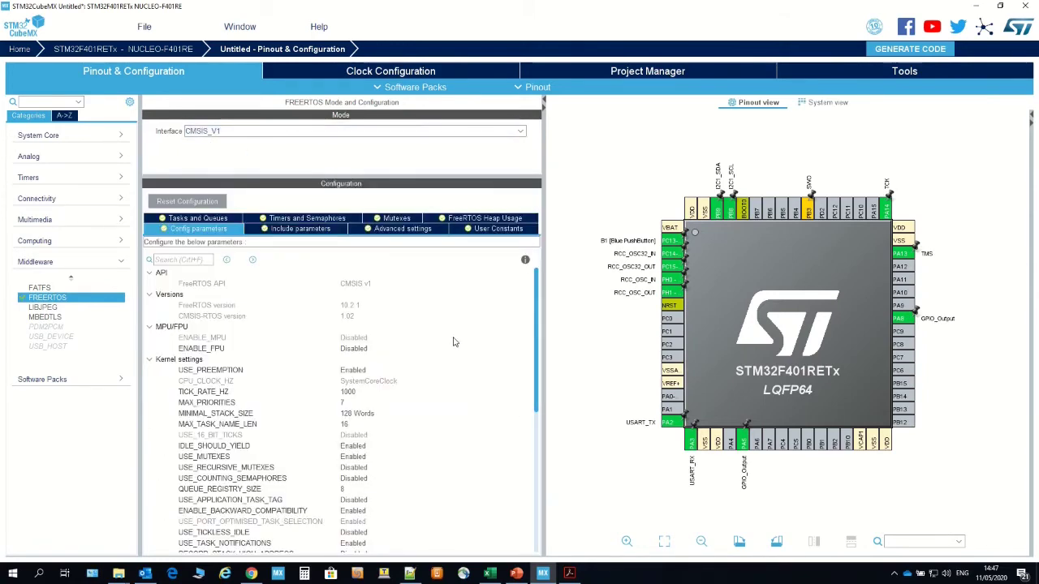
left_click_drag(538, 321, 518, 348)
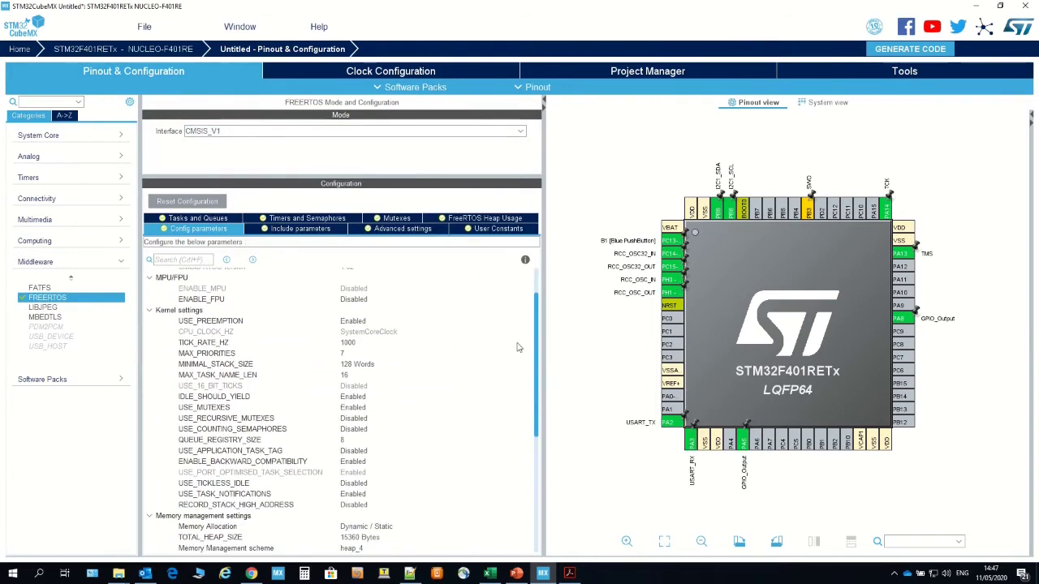
left_click(360, 365)
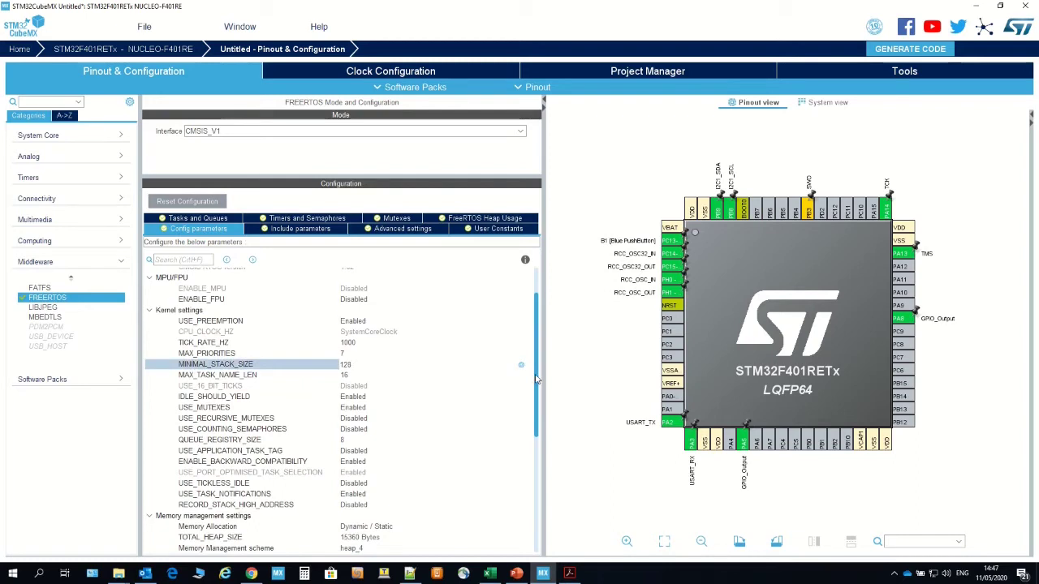
scroll(389, 445, "down", 3)
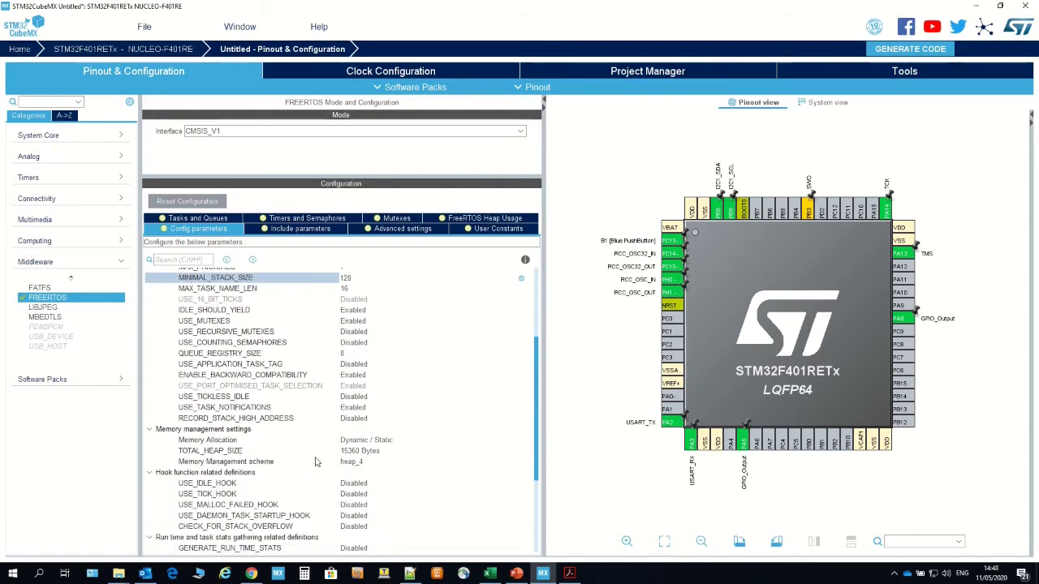
left_click(228, 453)
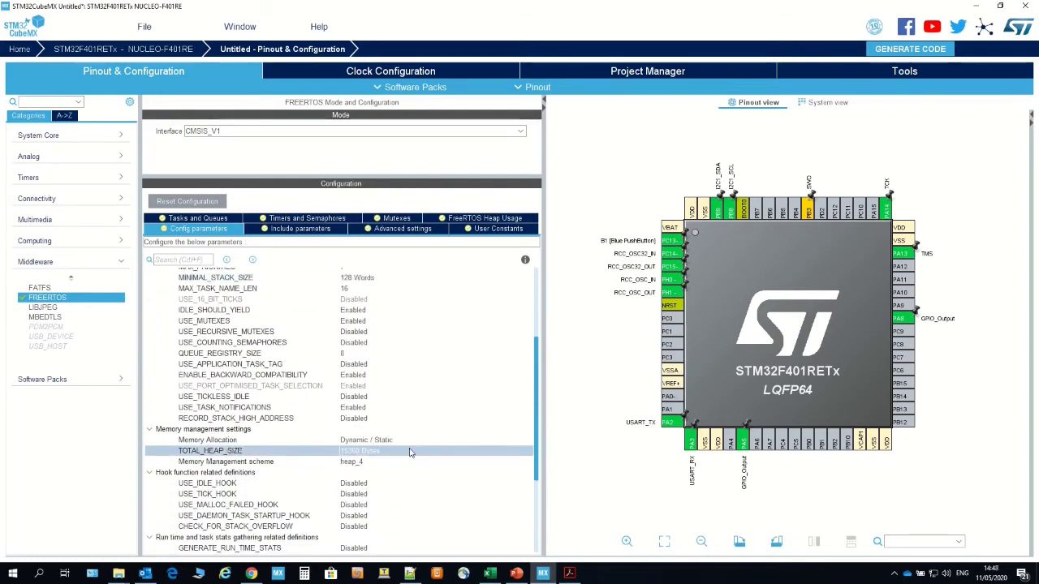
- Enable Board Extension GNSS, Board Part GNSS, Data Exchange lib gnss and Device GNSS1 Applications in the X-CUBE-GNSS1 software pack
left_click(122, 262)
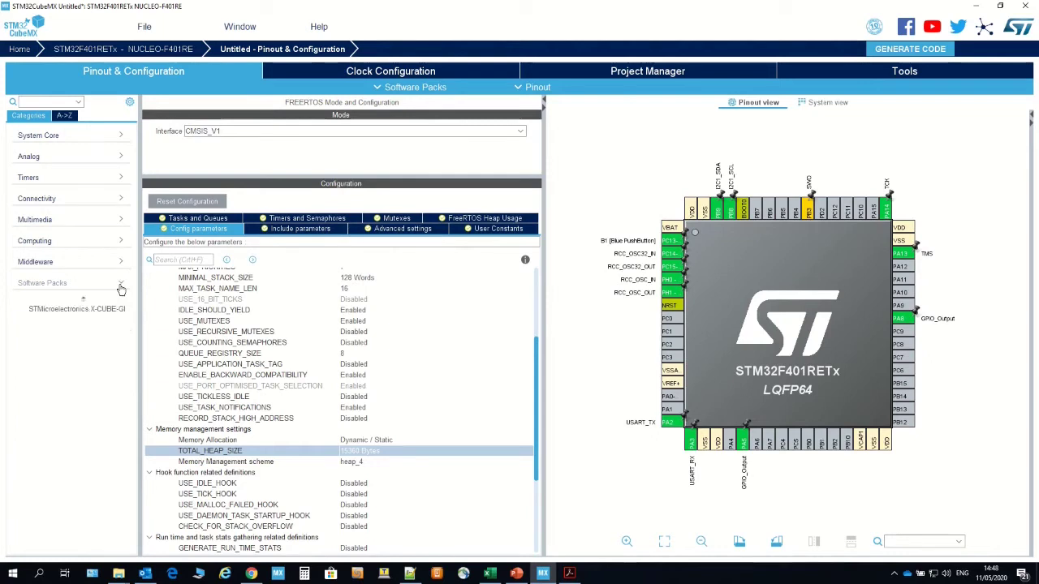
left_click(113, 312)
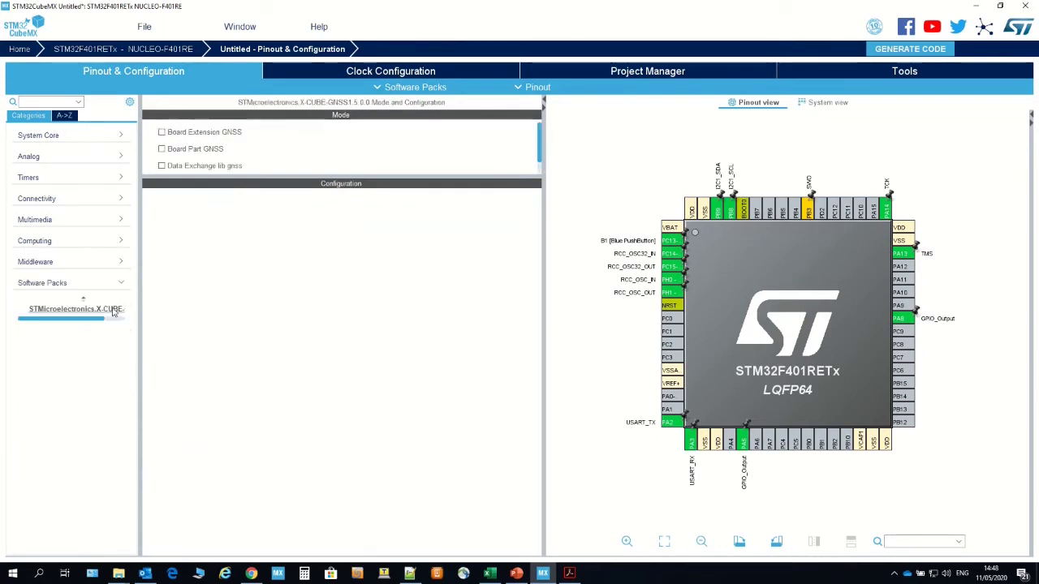
left_click_drag(140, 315, 179, 315)
left_click_drag(321, 177, 322, 208)
left_click(202, 132)
left_click(202, 151)
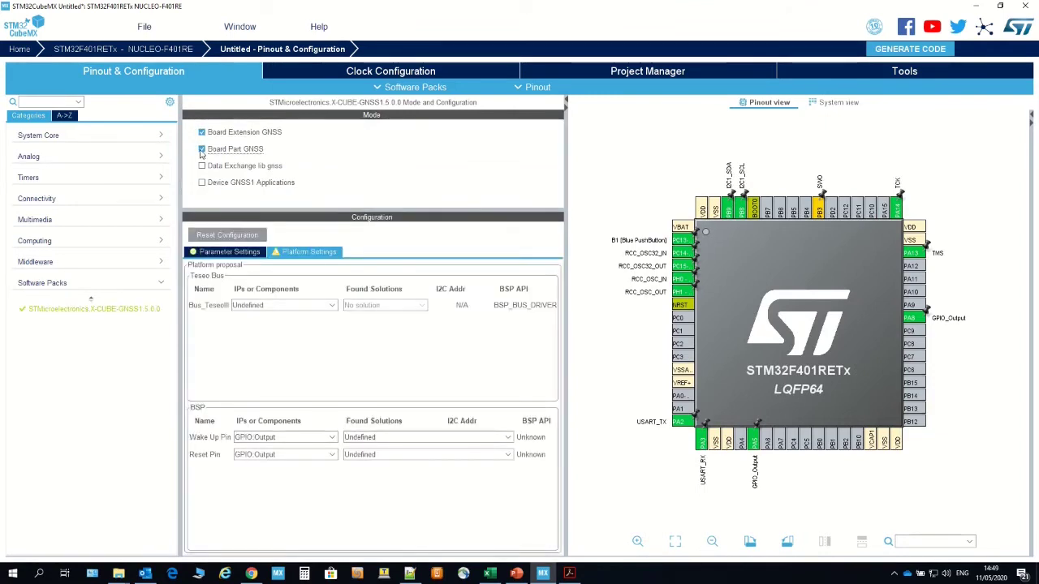
left_click(202, 167)
left_click(202, 183)
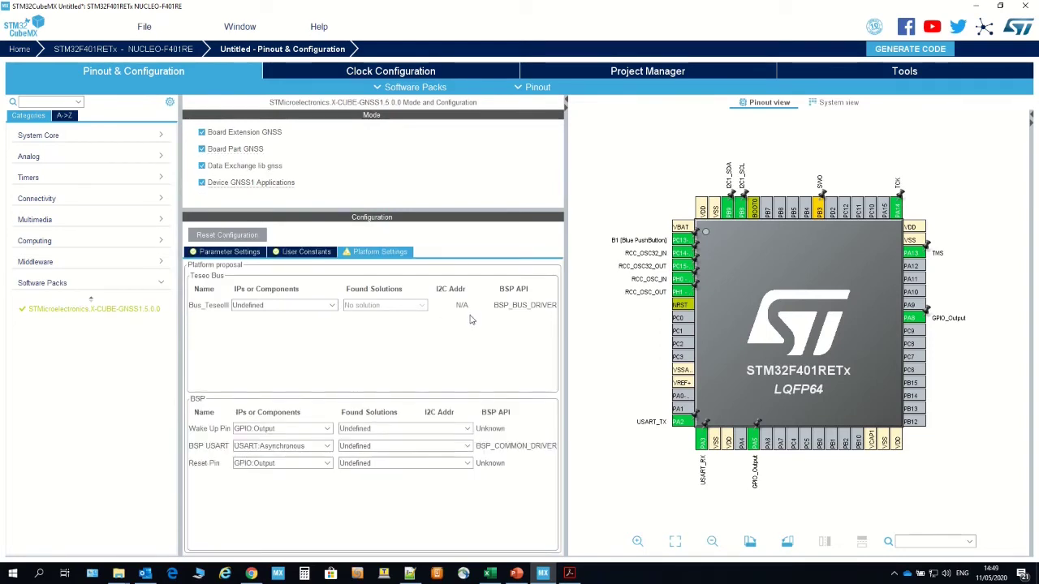
- Assign the Teseo bus of the GNSS pack to I2C:I2C with I2C1 as its solution
left_click(333, 307)
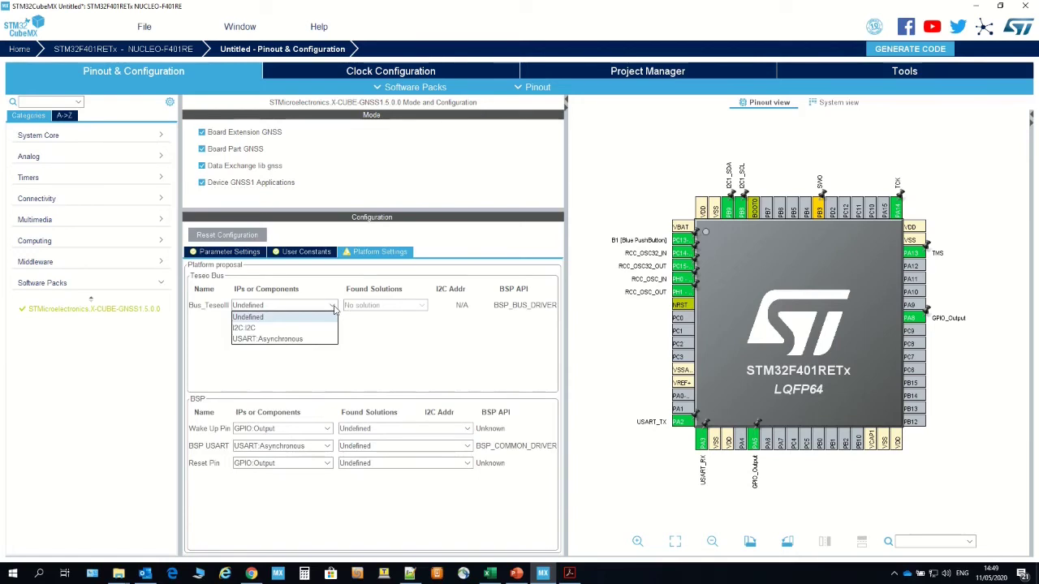
left_click(262, 328)
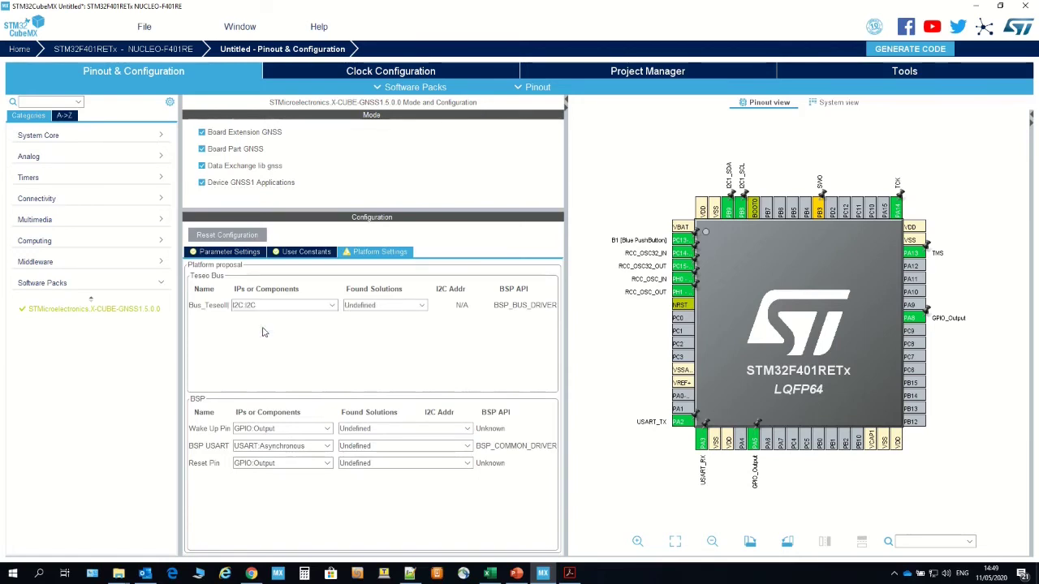
left_click(421, 307)
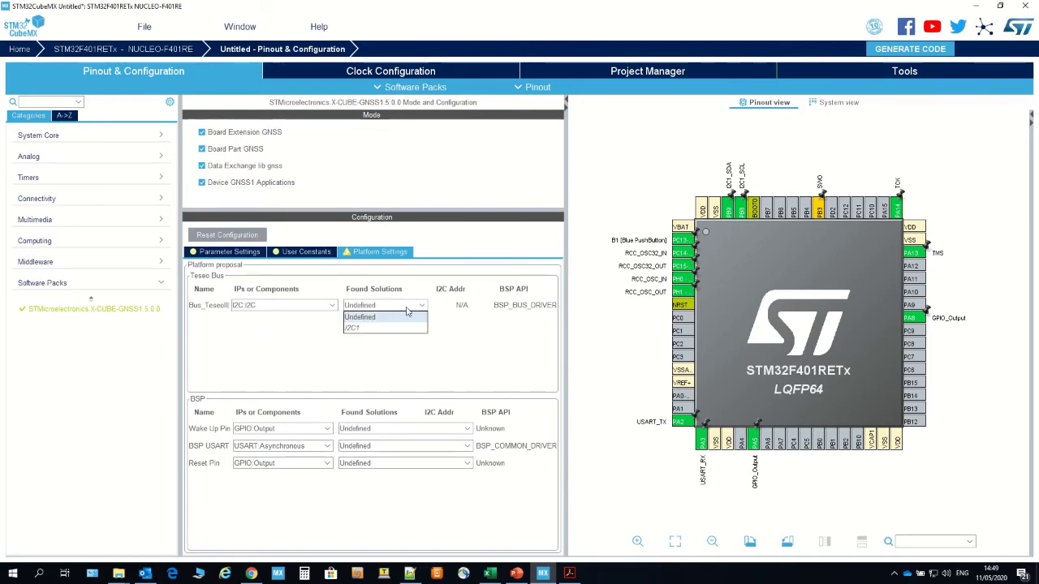
left_click(375, 328)
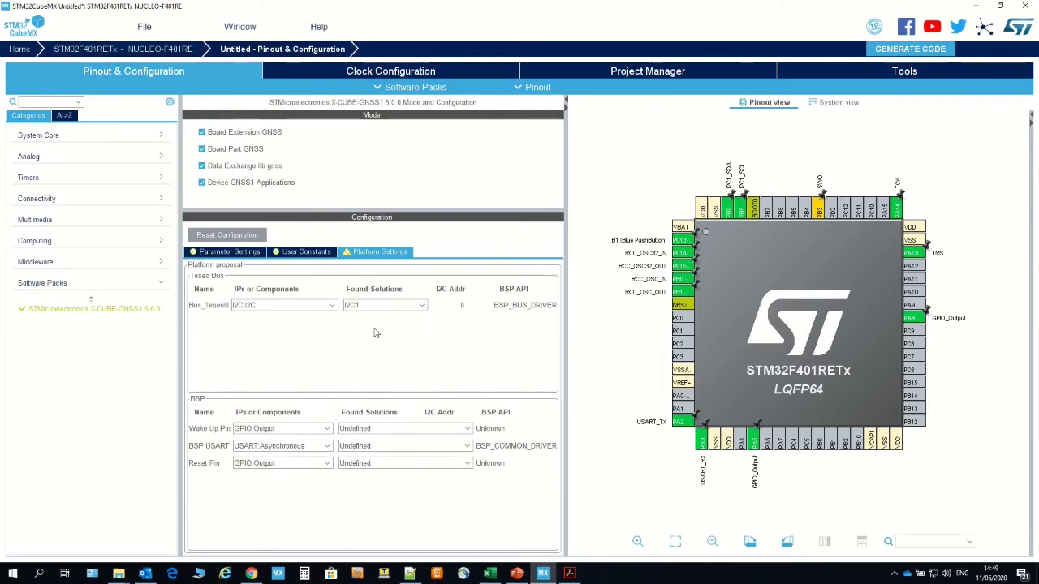
- Assign the GNSS board support resources: PA5 for the Wake Up Pin, USART2 for BSP USART and PA8 for the Reset Pin
left_click(380, 431)
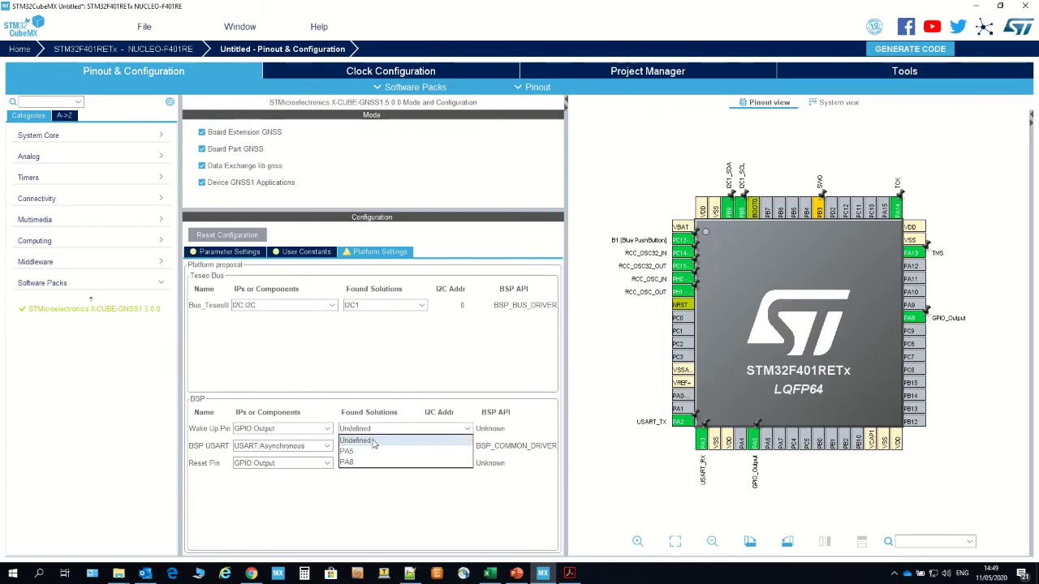
left_click(372, 457)
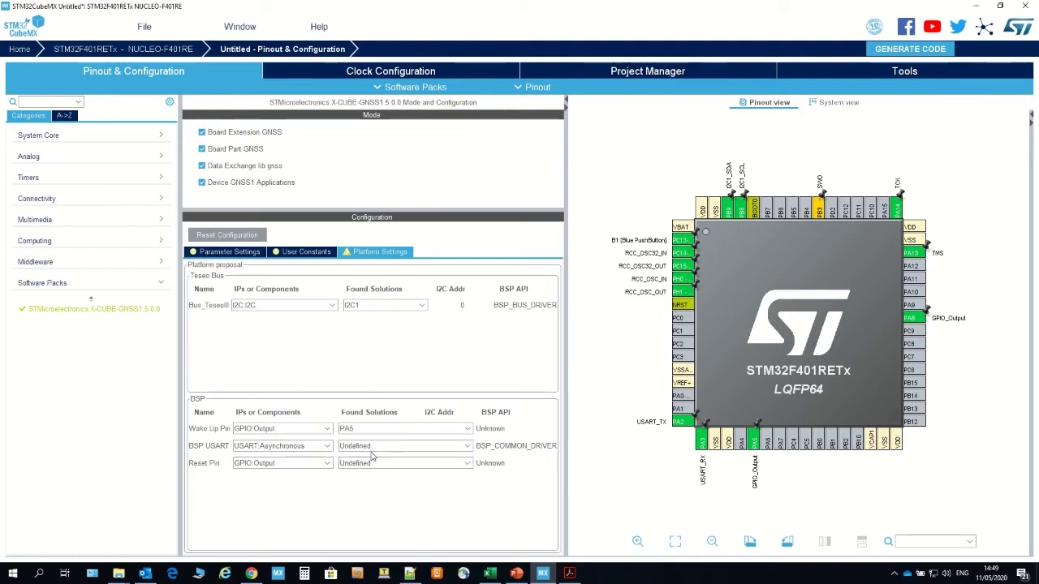
left_click(377, 447)
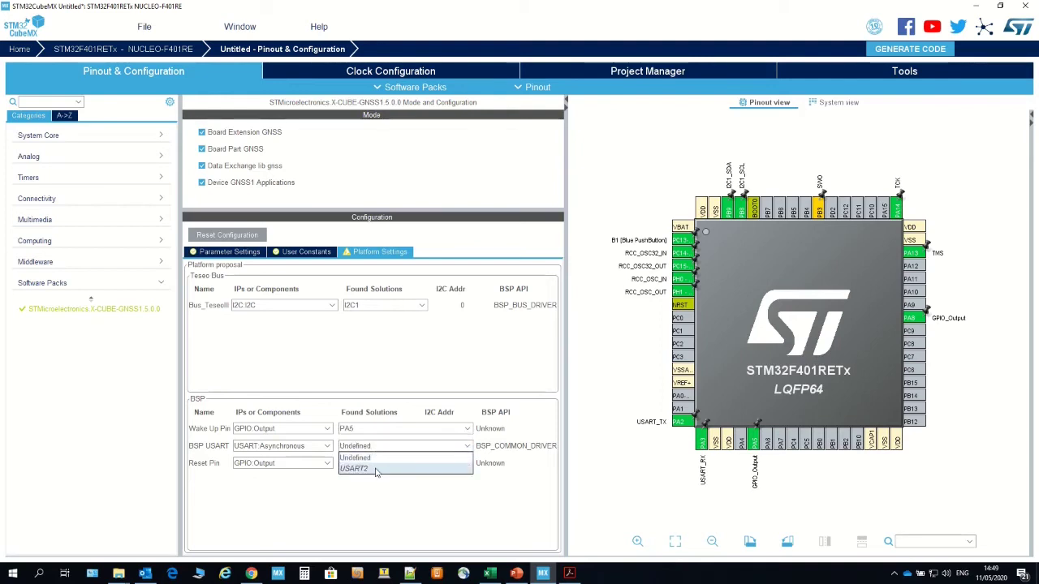
left_click(377, 470)
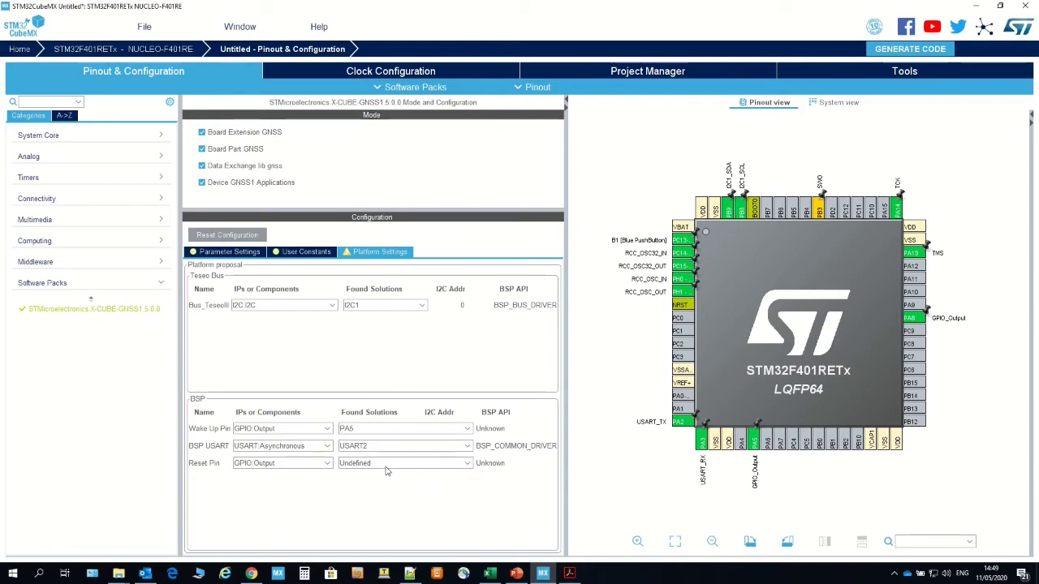
left_click(387, 466)
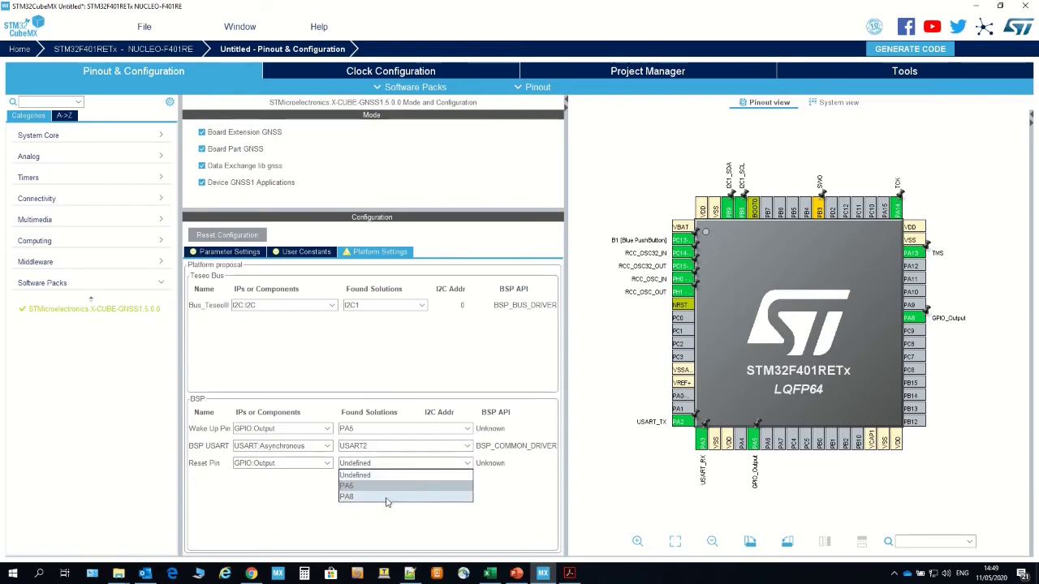
left_click(388, 497)
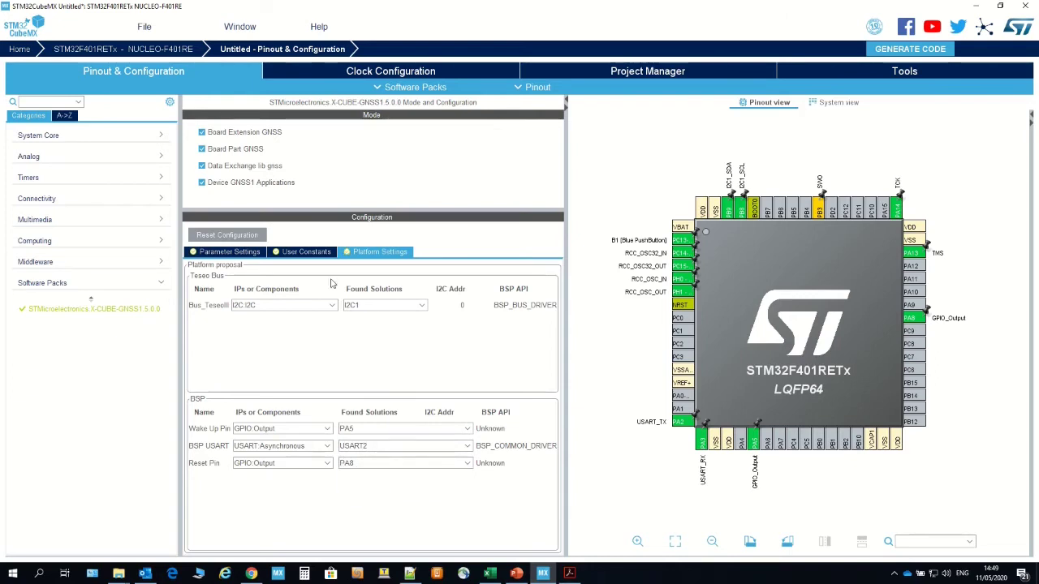
- Review the GNSS pack's user constants and basic parameters, then return to its platform settings
left_click(297, 253)
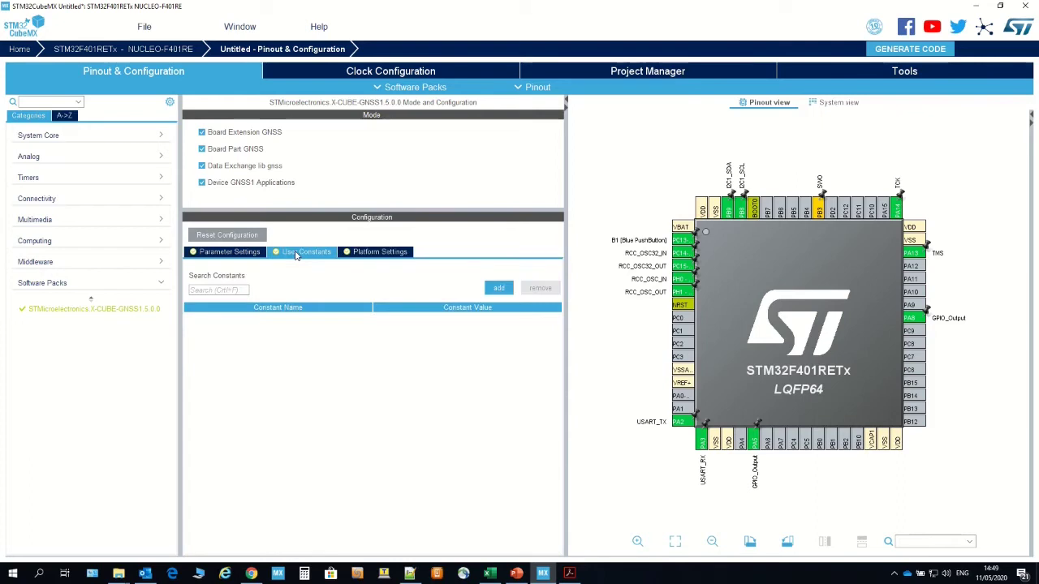
left_click(237, 253)
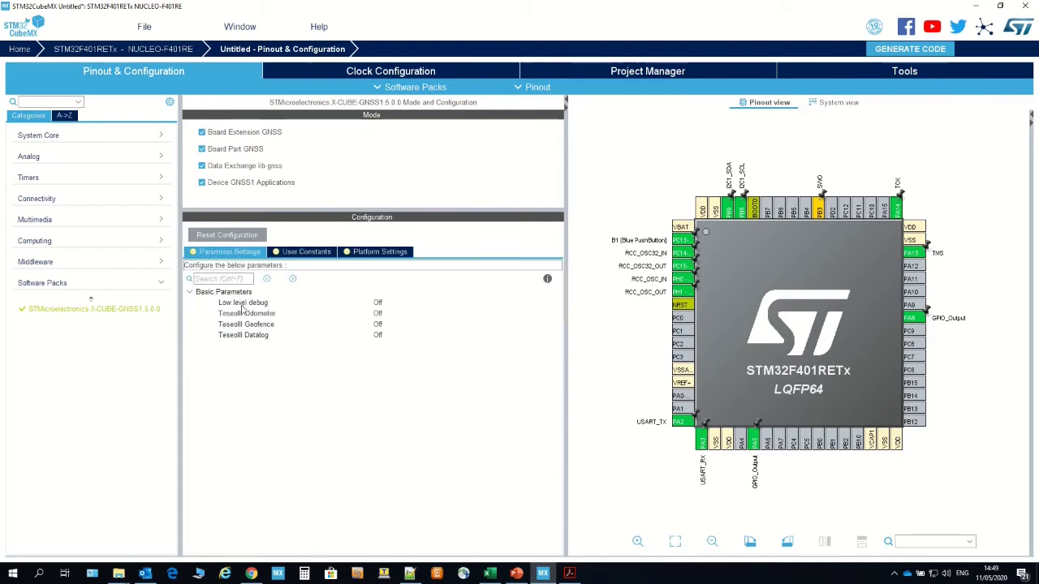
left_click(368, 254)
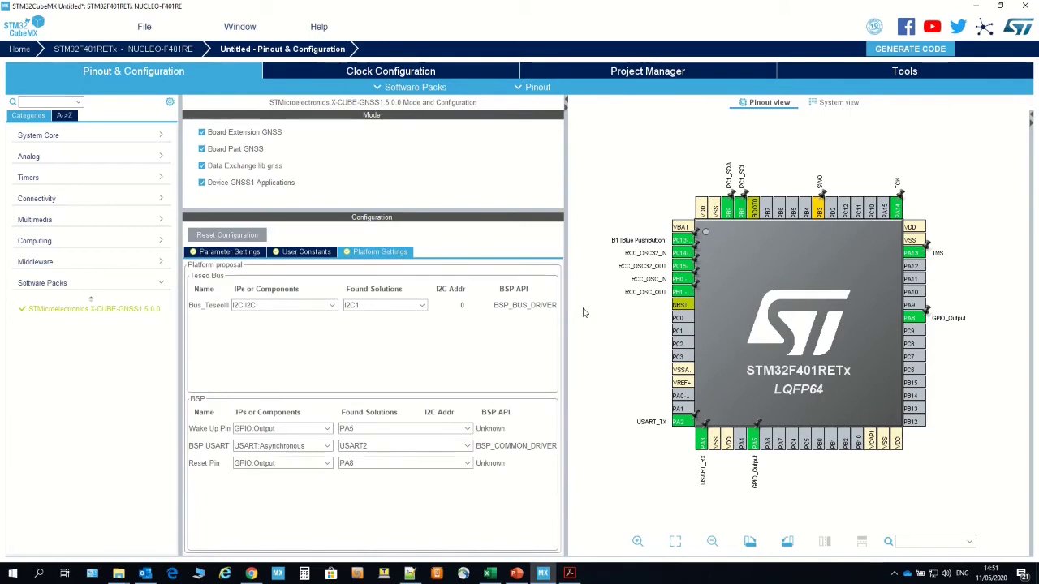
- Enable the I2C1 event and I2C1 error interrupts in the NVIC configuration, acknowledging the RTOS priority warning
left_click(837, 105)
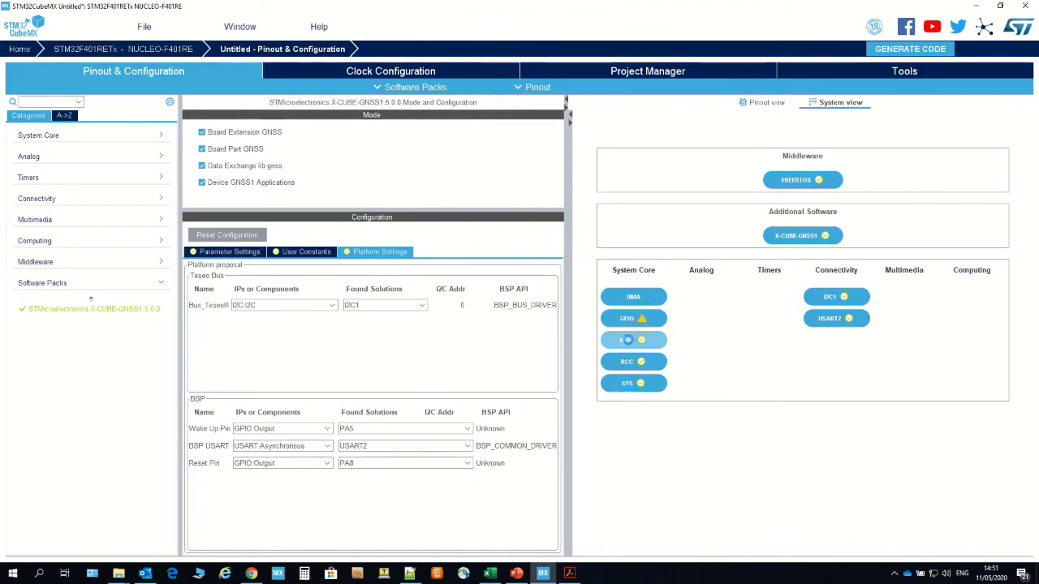
left_click(631, 342)
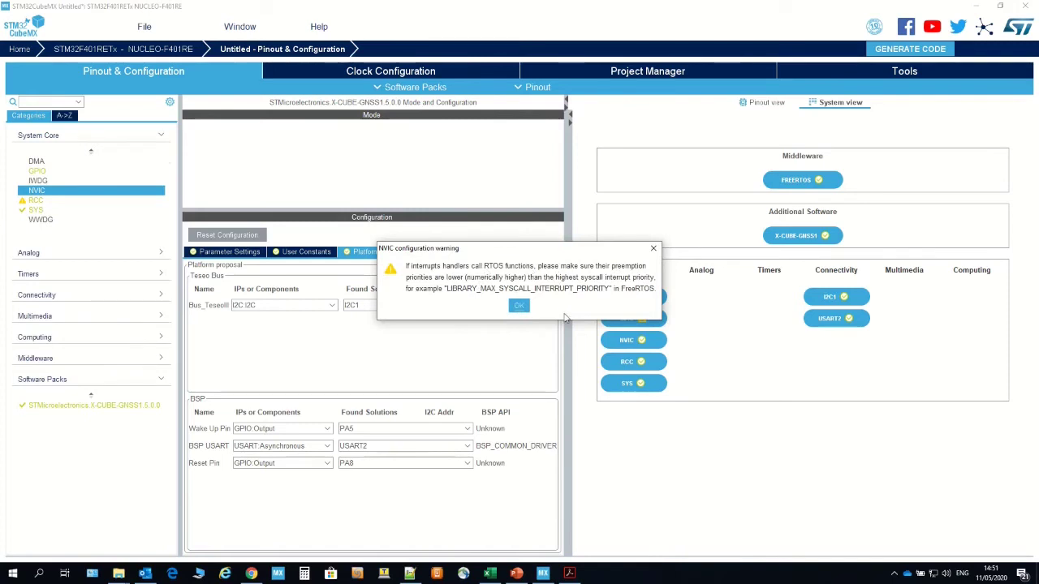
left_click(519, 306)
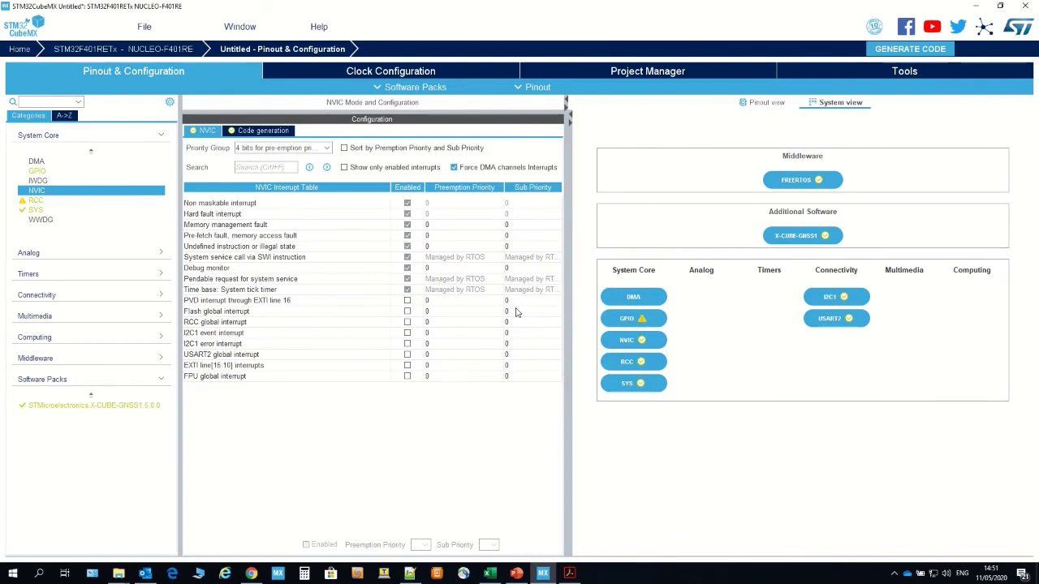
left_click(408, 334)
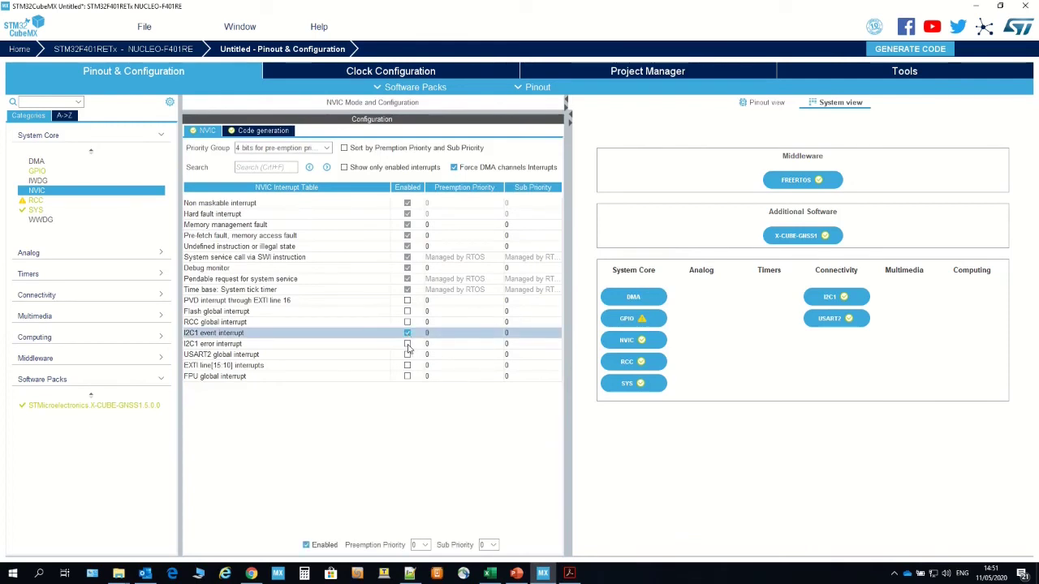
left_click(407, 344)
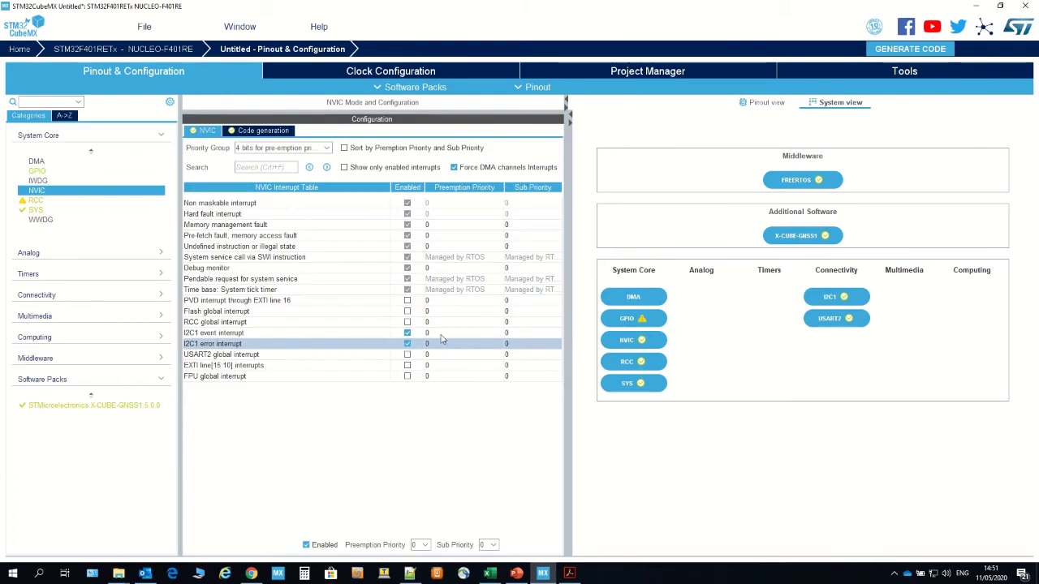
- Set the preemption priority of both the I2C1 event interrupt and the I2C1 error interrupt to 5
left_click(440, 335)
left_click(441, 336)
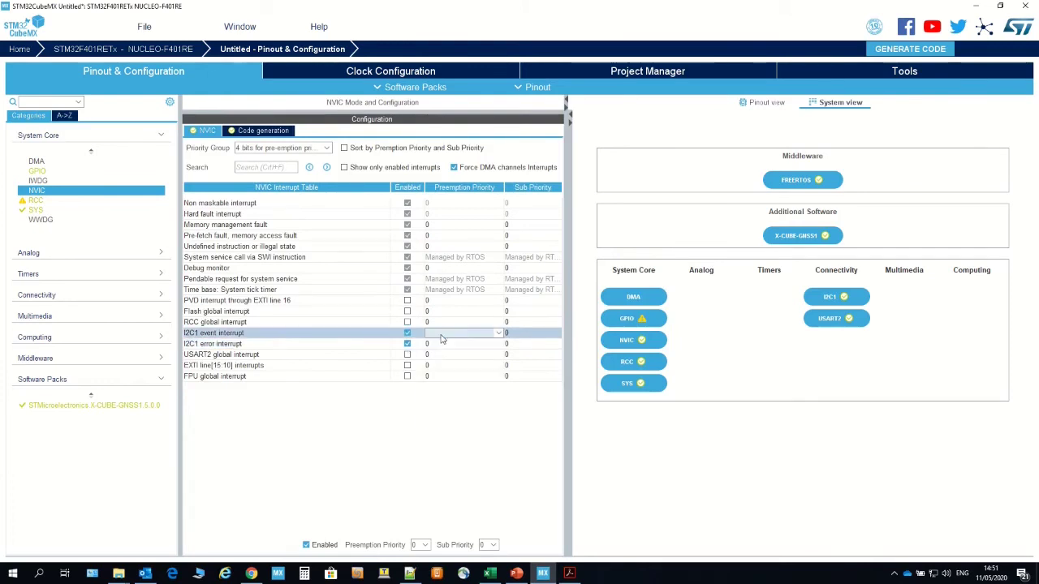
left_click(440, 336)
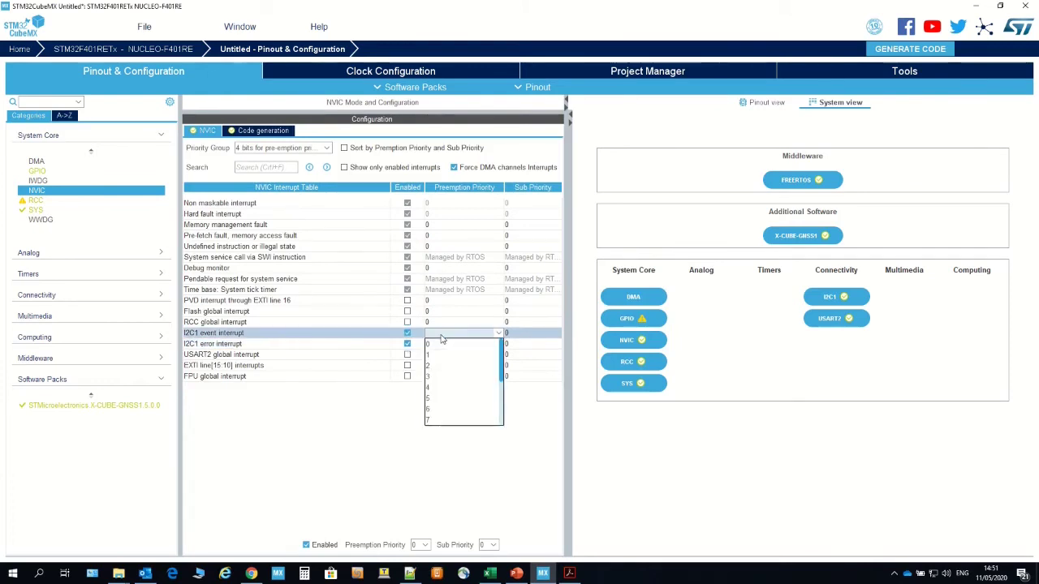
left_click(433, 399)
left_click(477, 349)
double_click(475, 348)
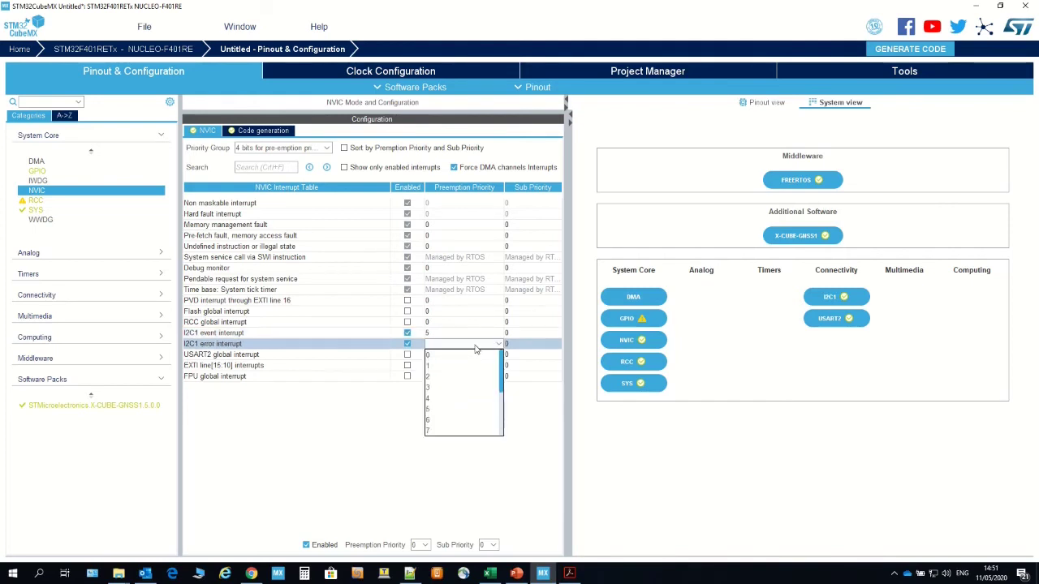
left_click(445, 412)
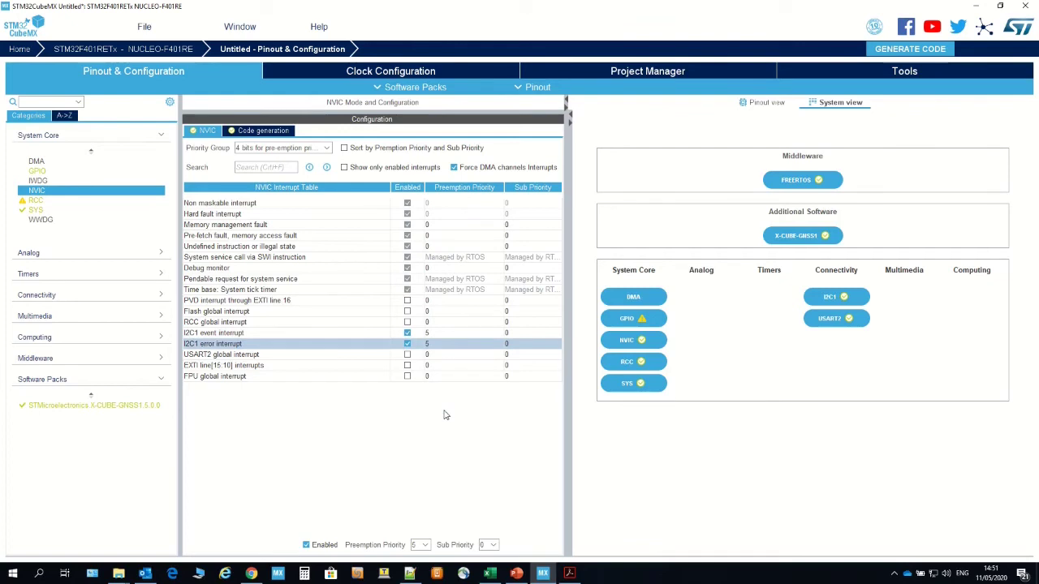
- Review the USART2 settings and the FreeRTOS config parameters down to the library max syscall interrupt priority
left_click(839, 320)
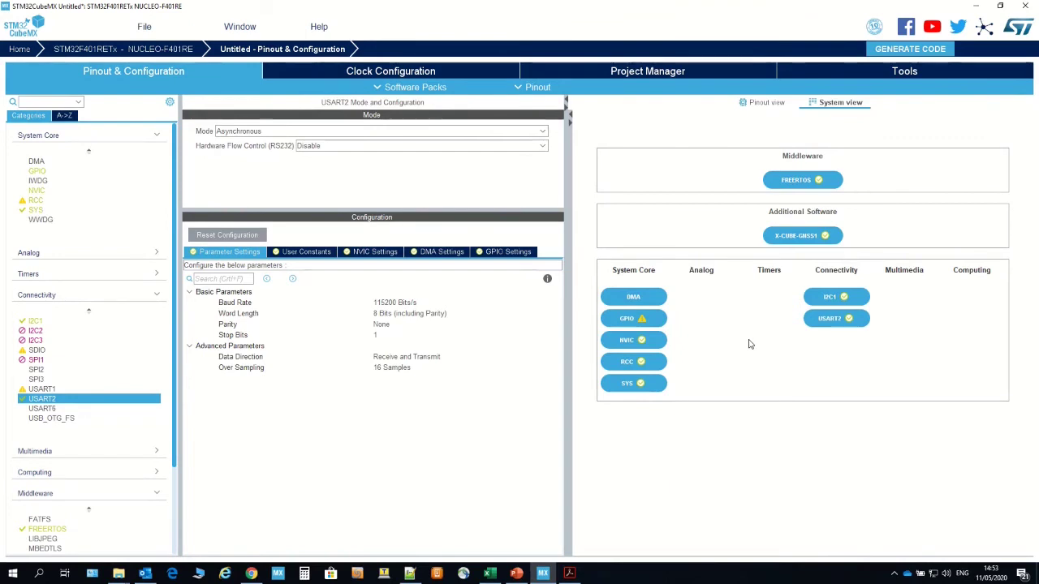
left_click(794, 180)
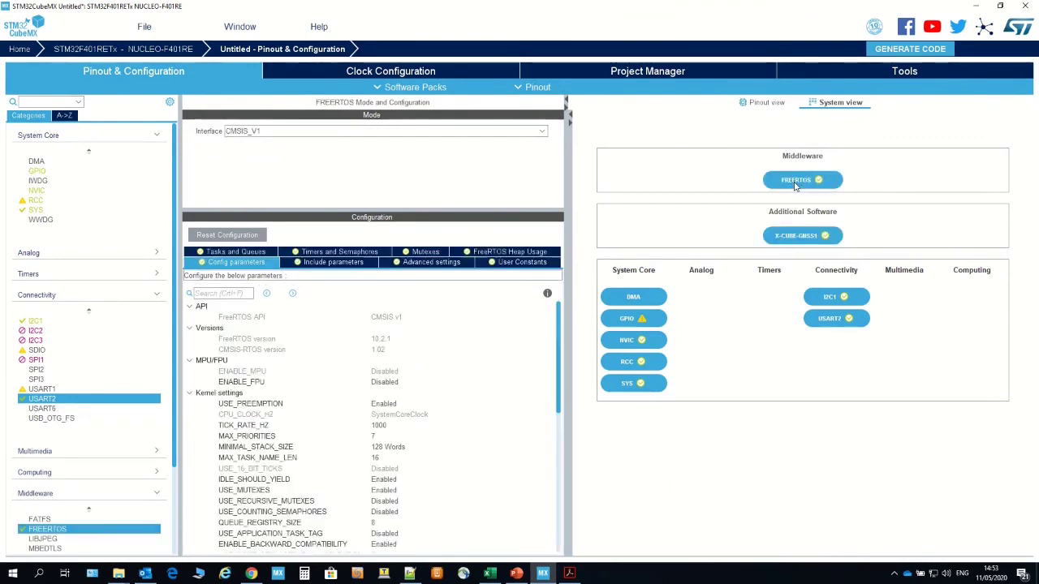
left_click_drag(558, 351, 541, 482)
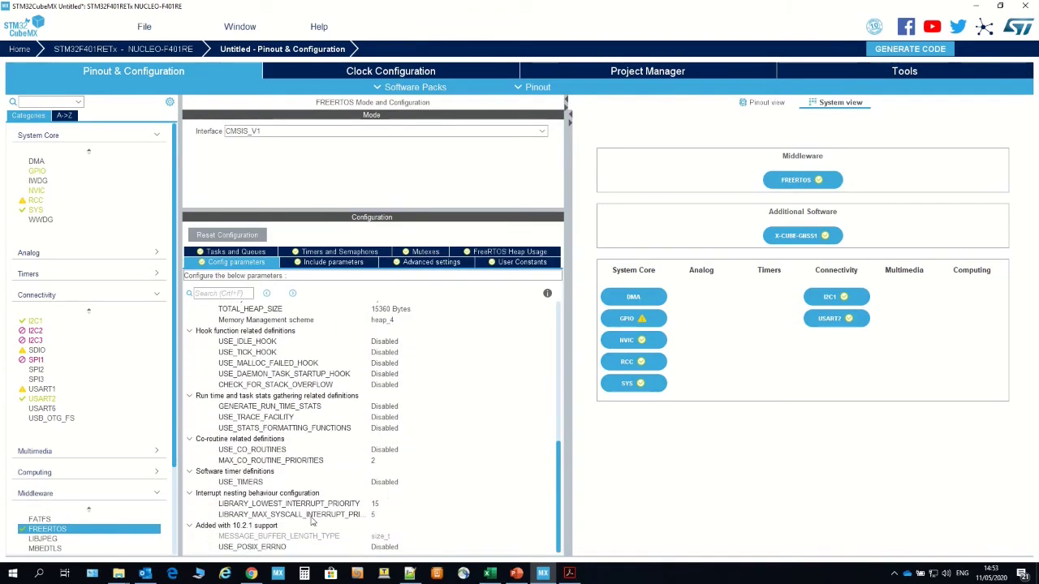
left_click(312, 518)
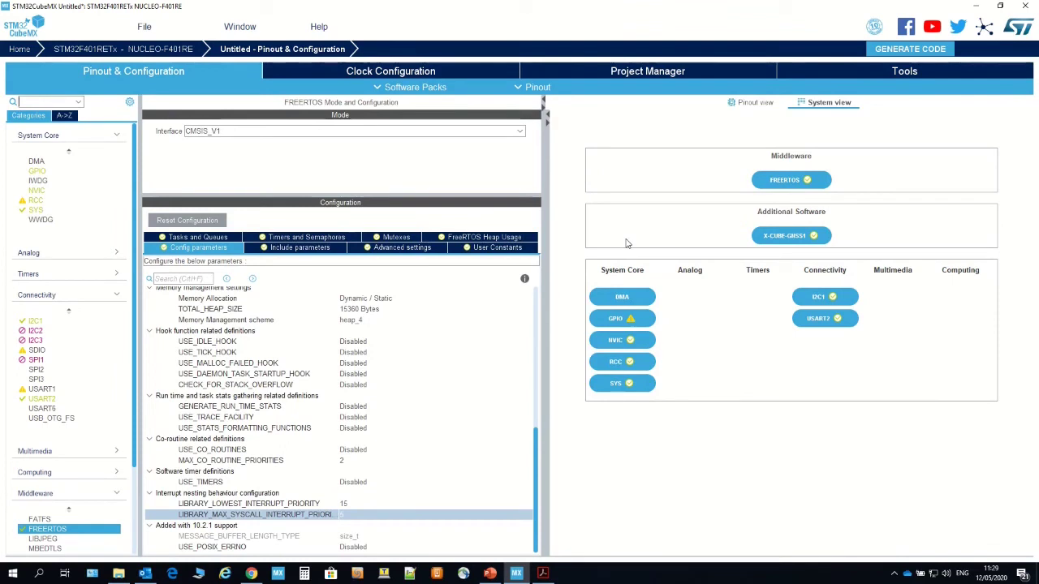
- Enable the register callback for I2C in the project's advanced settings
left_click(652, 72)
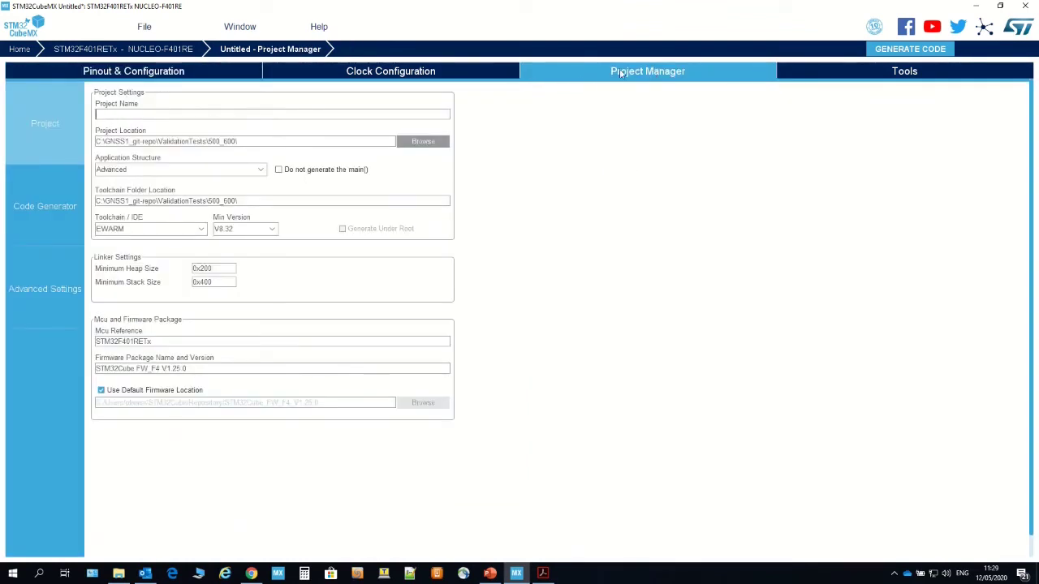
left_click(54, 298)
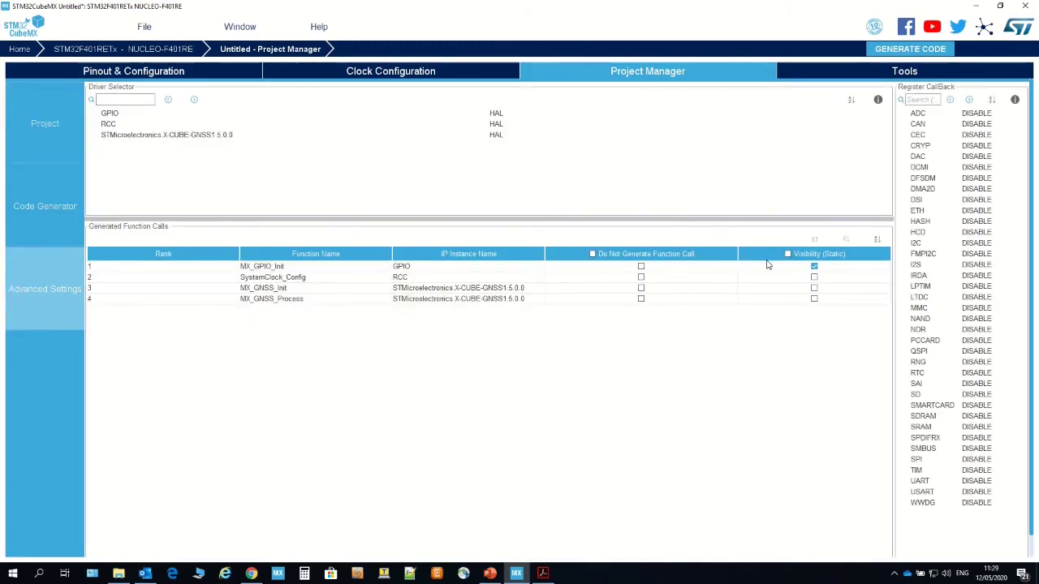
left_click(984, 243)
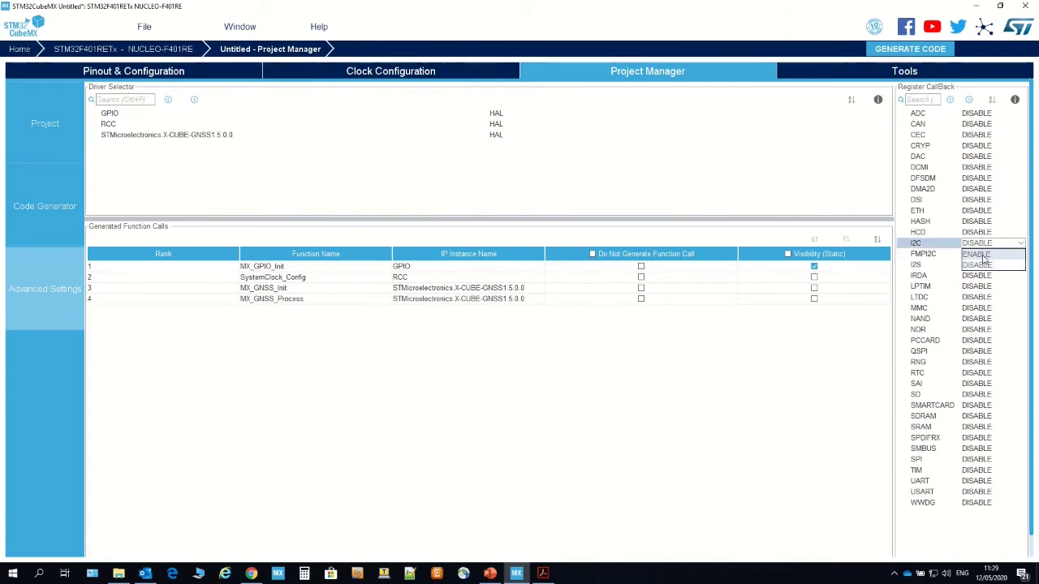
left_click(983, 256)
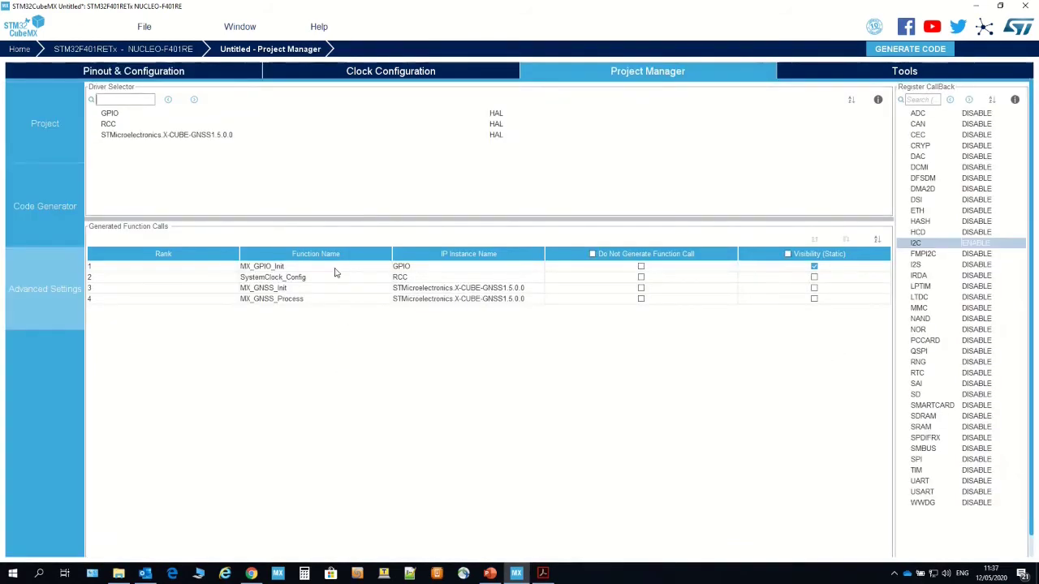
- Name the project GetPos_Application in the project settings
left_click(60, 121)
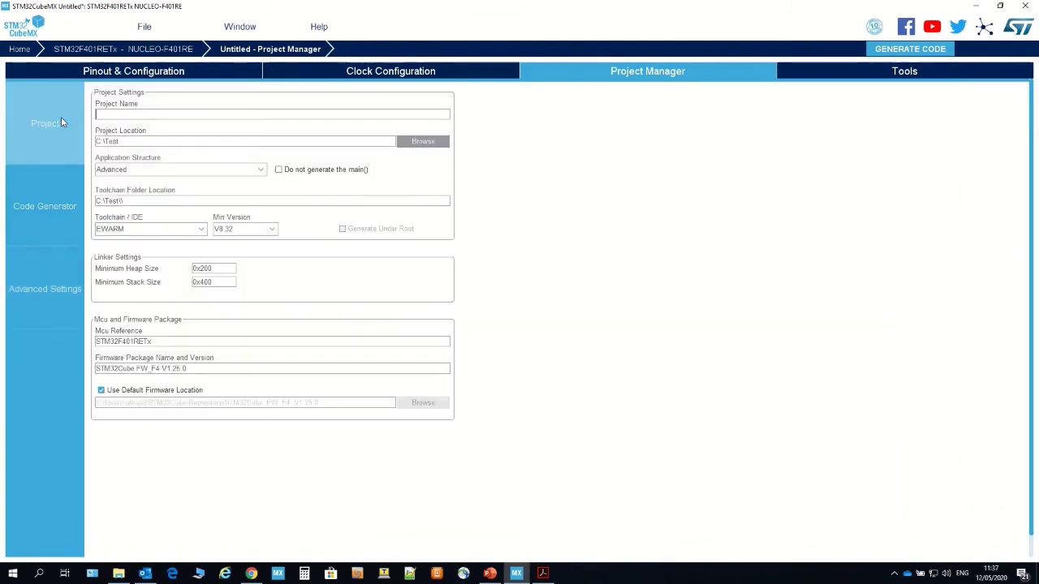
left_click(132, 114)
type("GetPos_App")
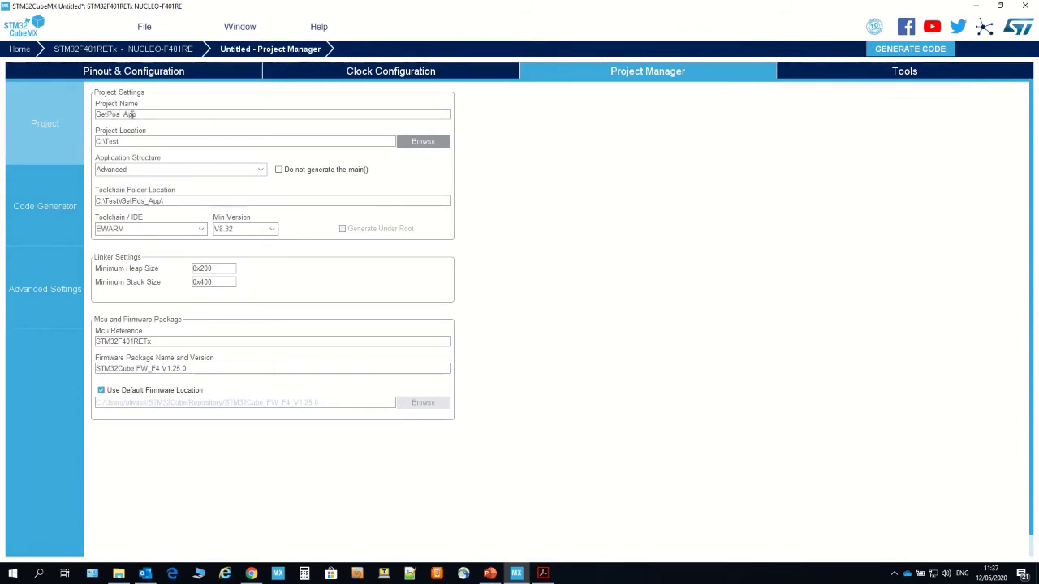
type("lication")
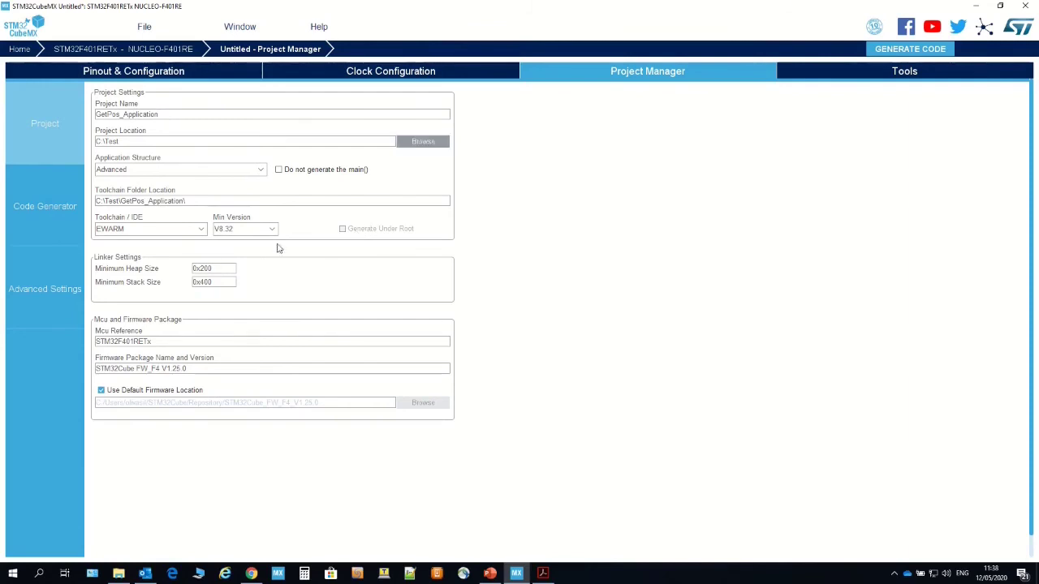
- Choose STM32CubeIDE as the project's toolchain and turn off Generate Under Root
left_click(200, 231)
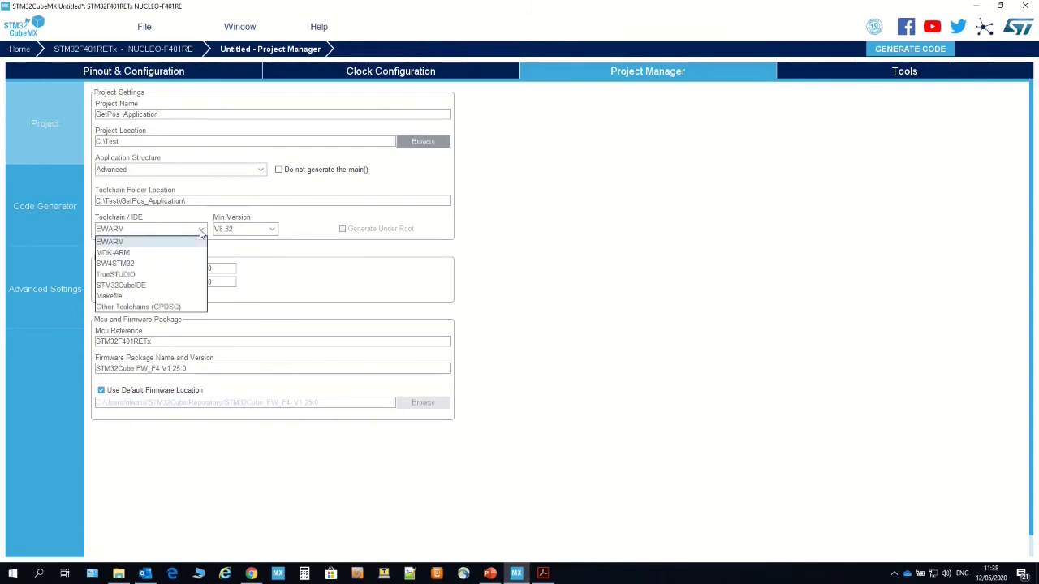
left_click(171, 286)
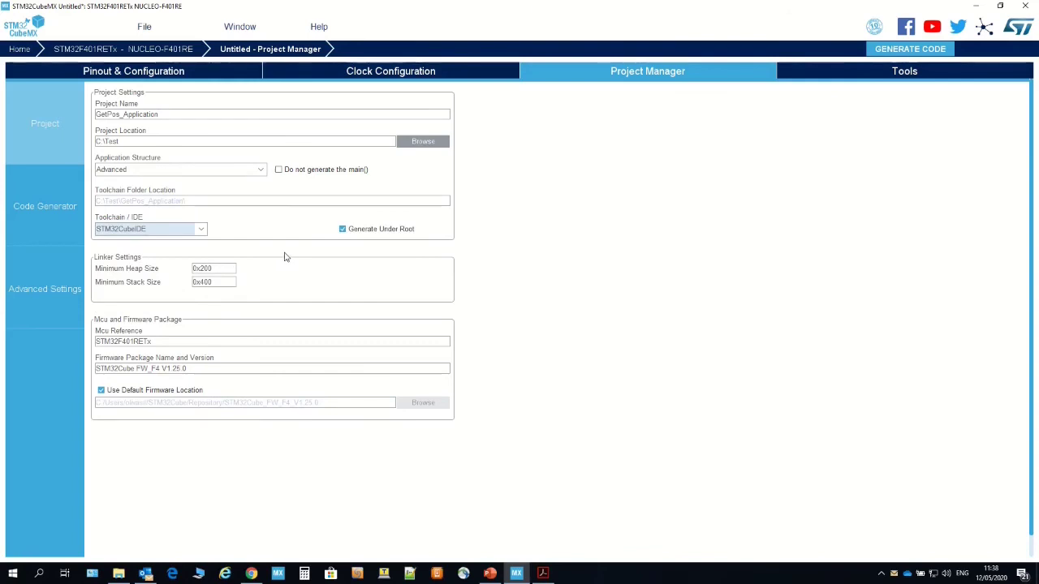
left_click(343, 229)
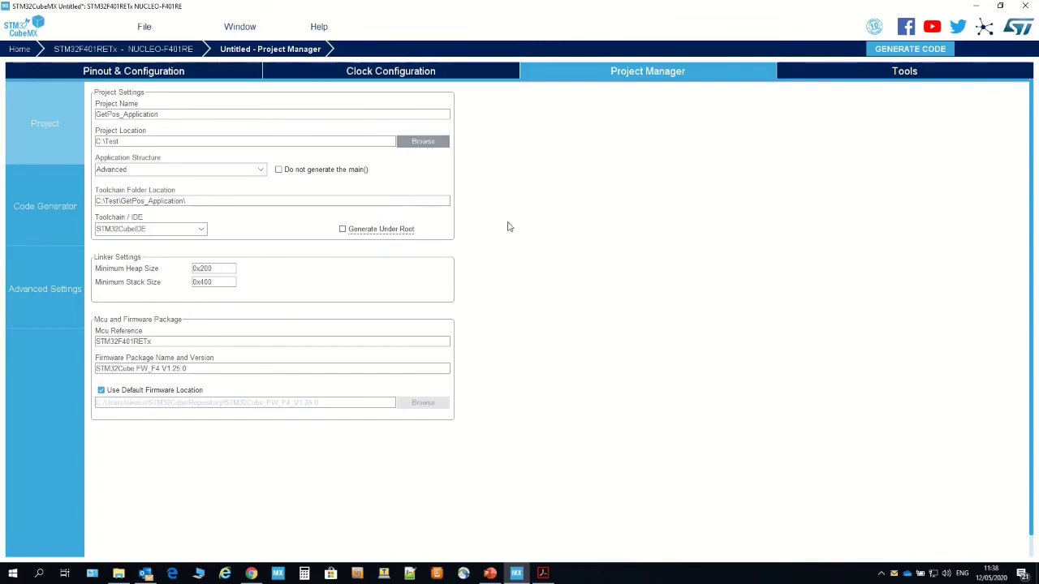
- Generate the project code despite the HAL timebase warning and open the project in STM32CubeIDE, acknowledging the import
left_click(906, 49)
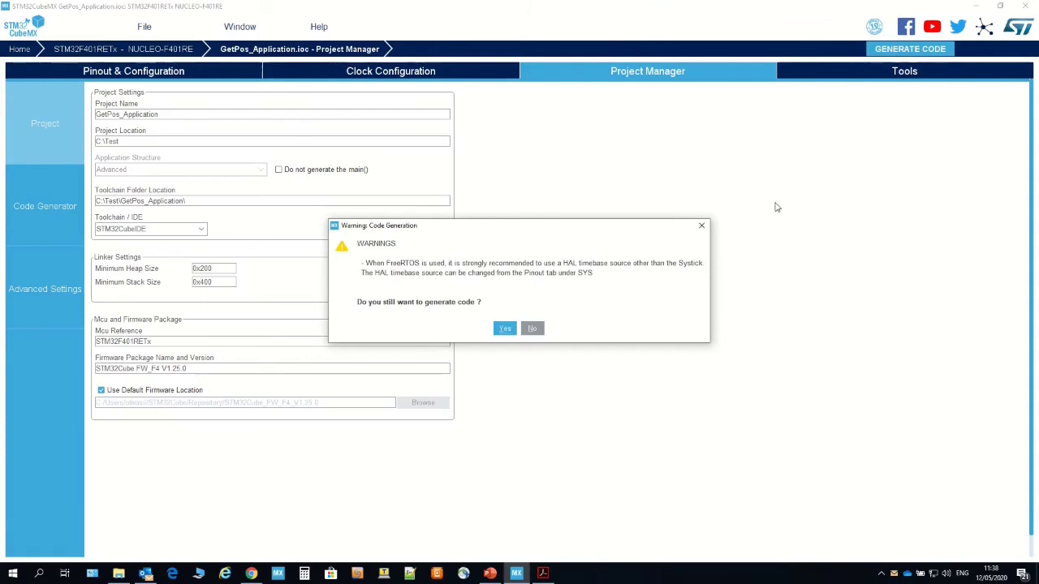
left_click(504, 330)
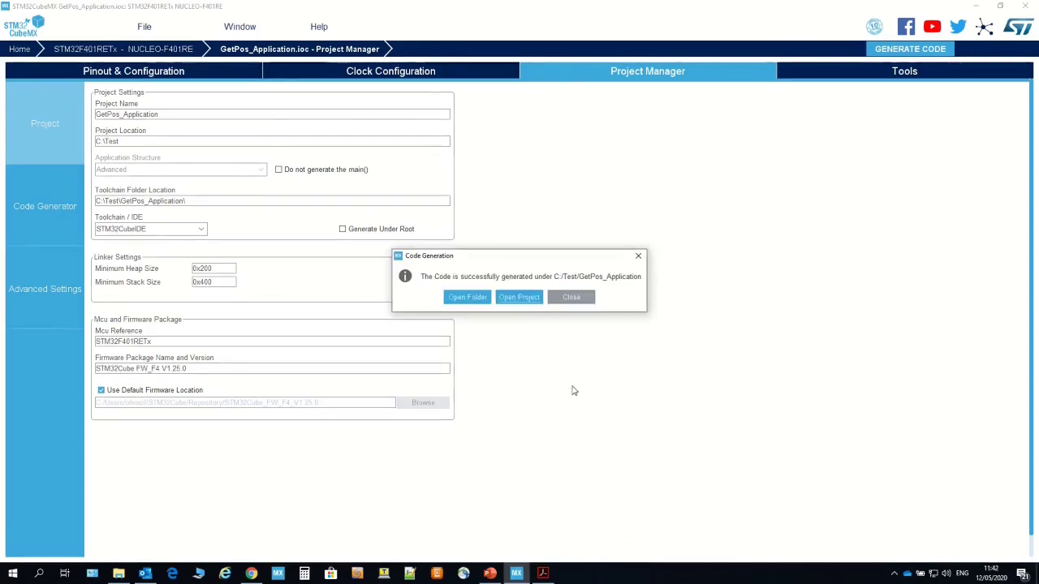
left_click(514, 297)
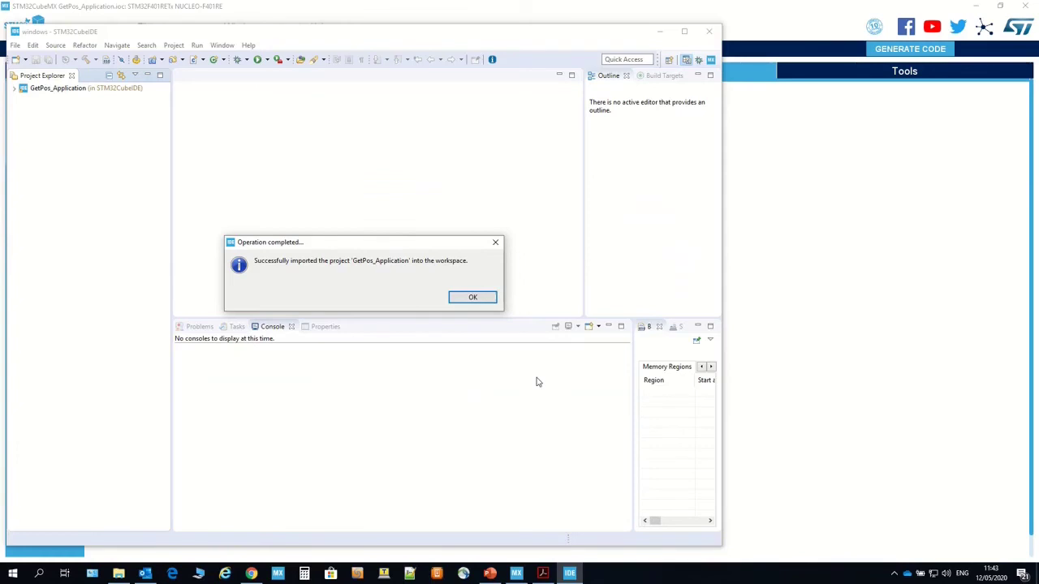
left_click(471, 298)
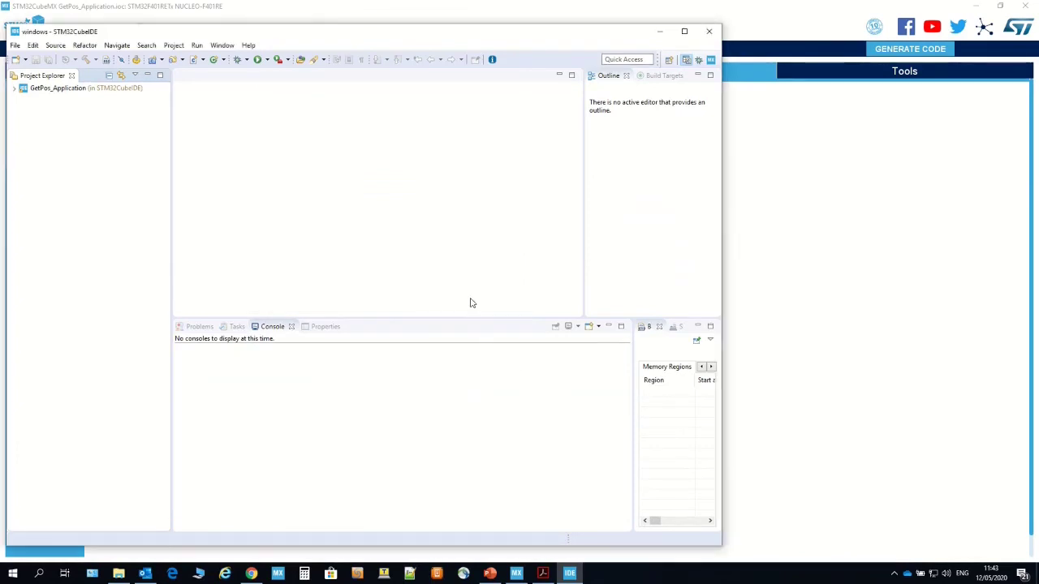
- Expand the GetPos_Application source tree to show the Core files and the GNSS App and Target files
left_click(14, 89)
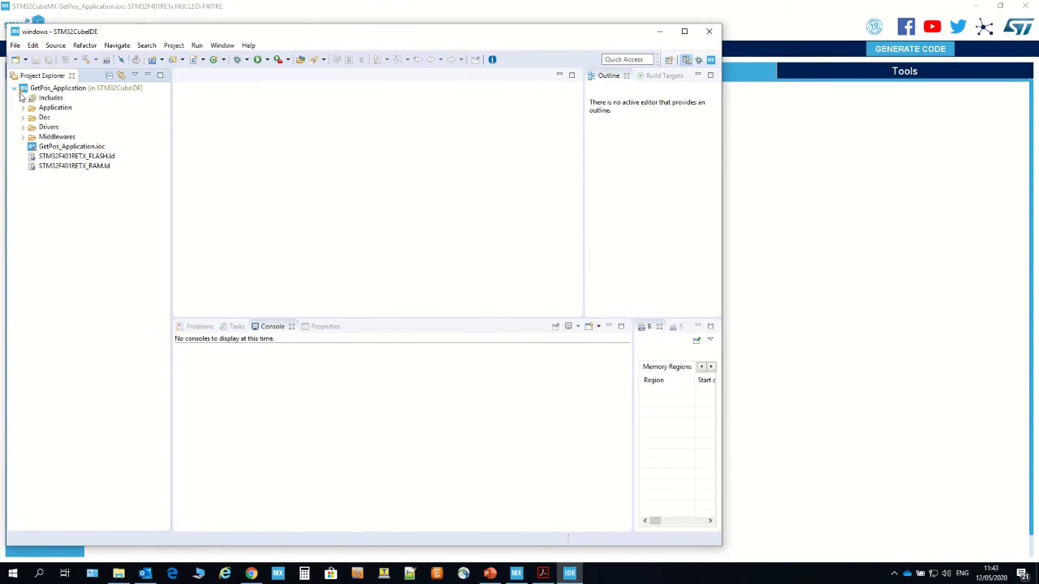
left_click(23, 108)
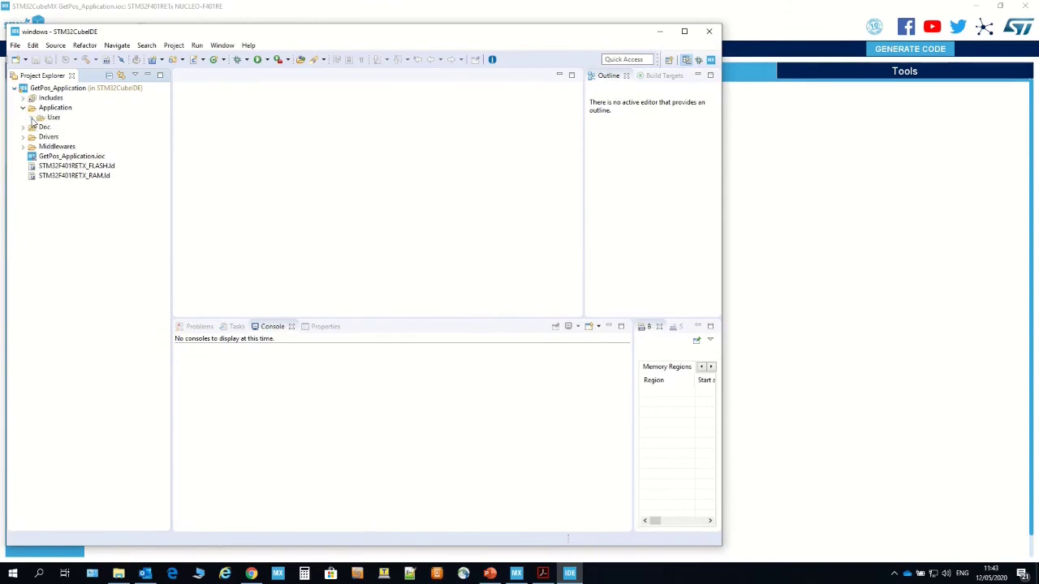
left_click(32, 118)
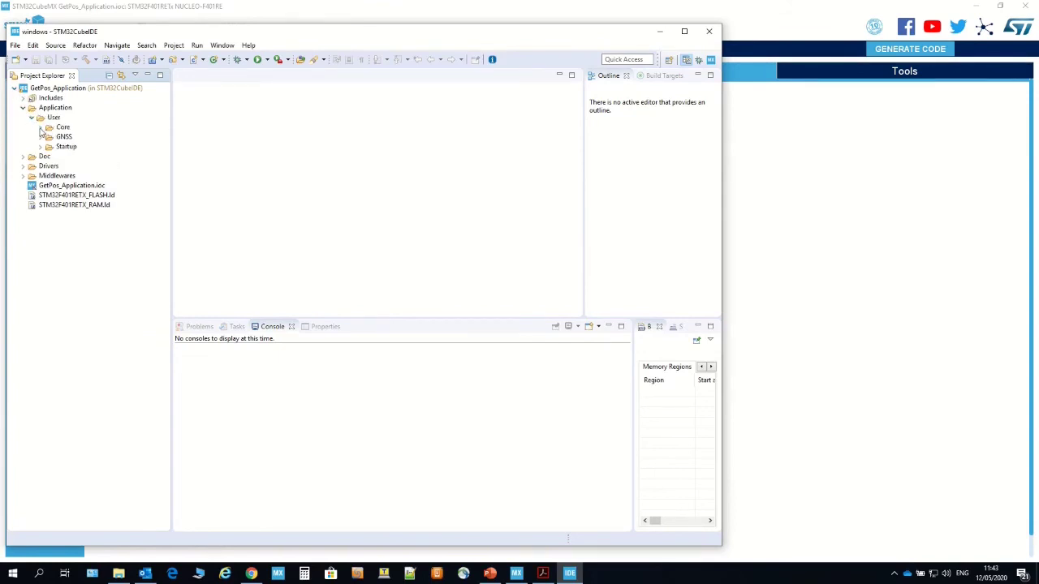
left_click(41, 128)
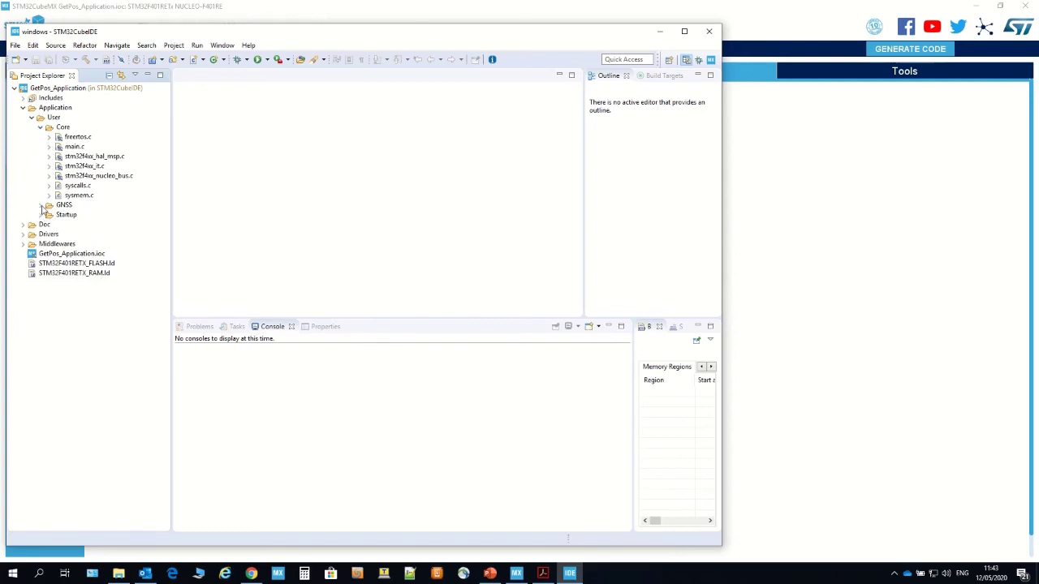
left_click(41, 205)
left_click(48, 216)
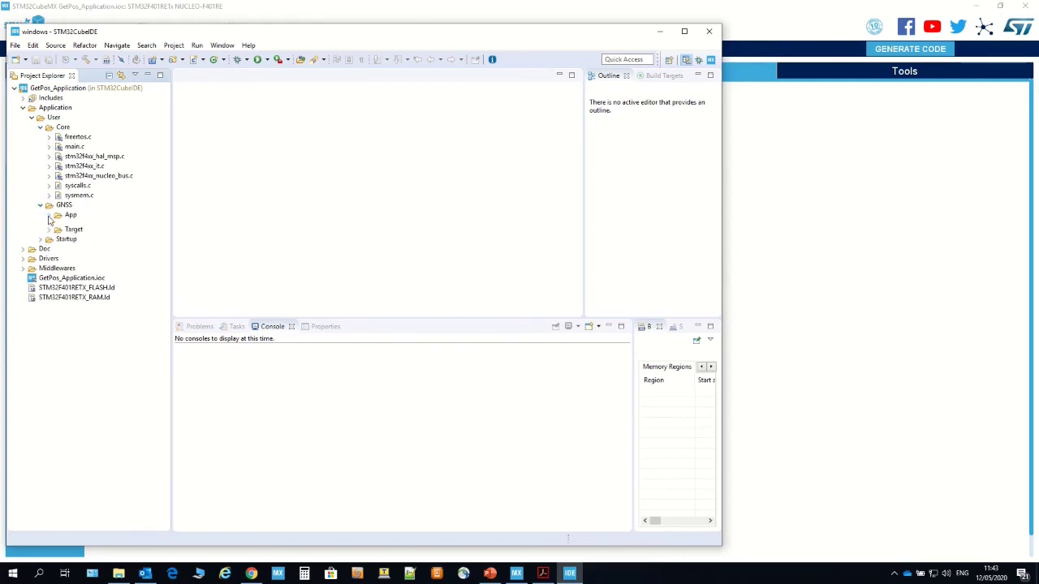
left_click(49, 245)
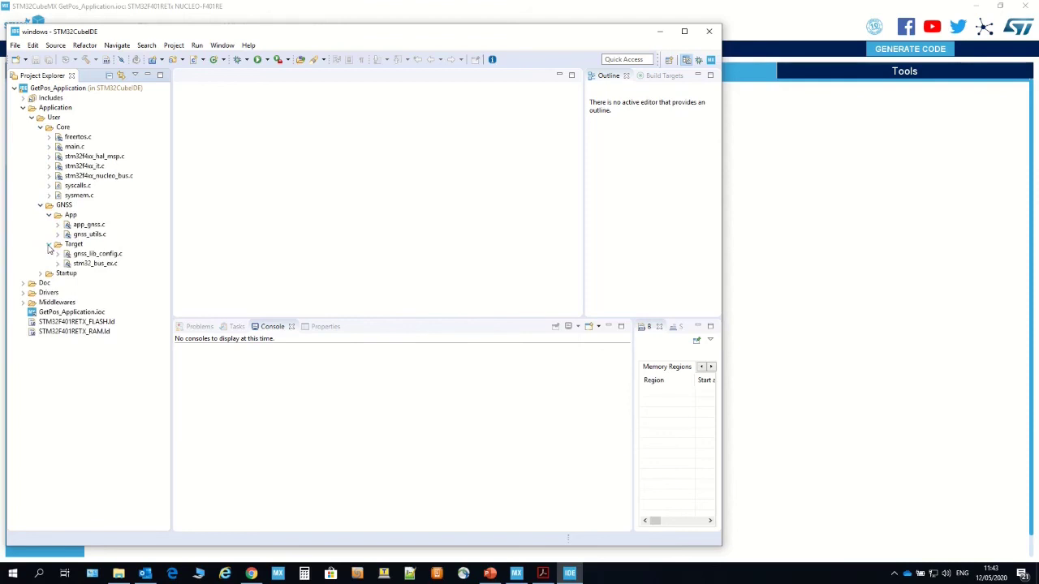
- Open main.c in an enlarged editor area and read through the main function to the system clock configuration
left_click(73, 147)
double_click(73, 147)
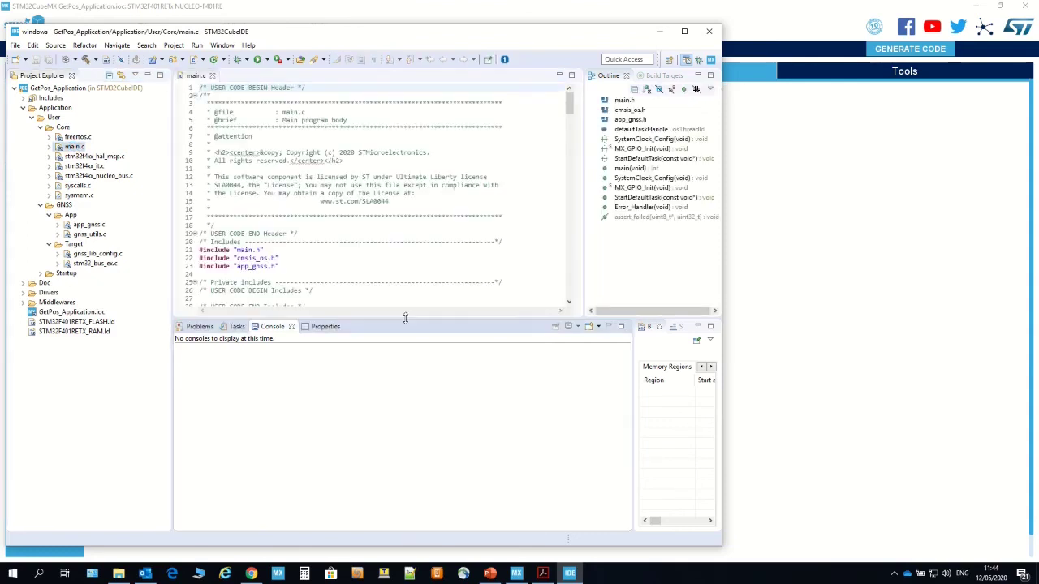
left_click_drag(402, 331, 378, 431)
scroll(392, 301, "down", 9)
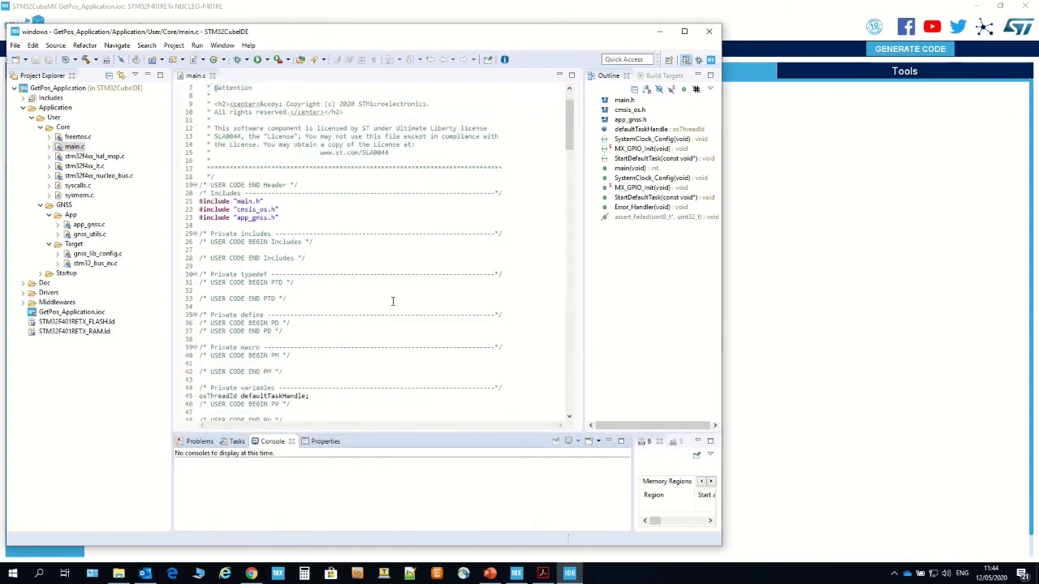
scroll(392, 301, "down", 12)
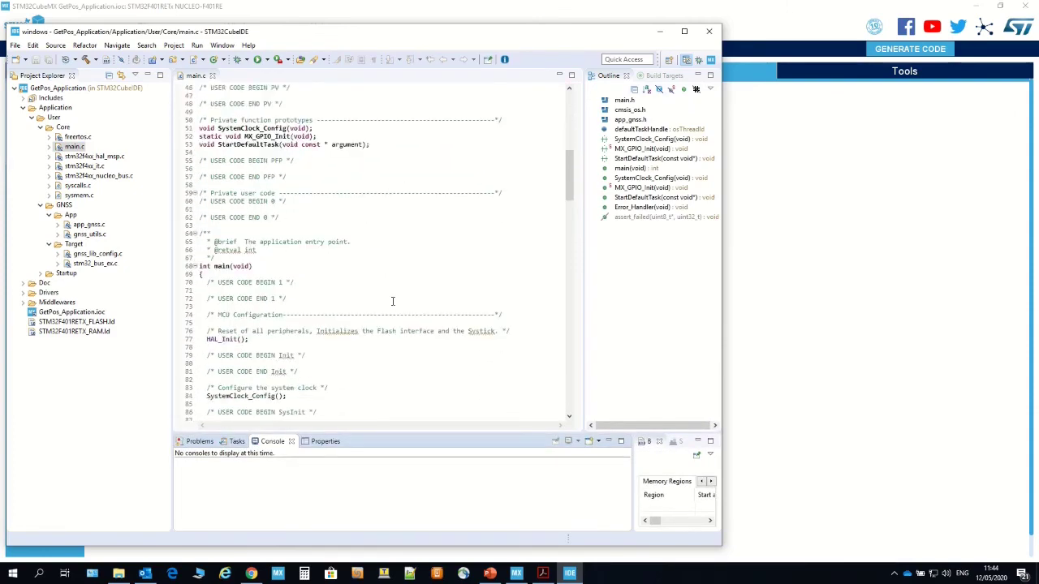
scroll(393, 301, "down", 7)
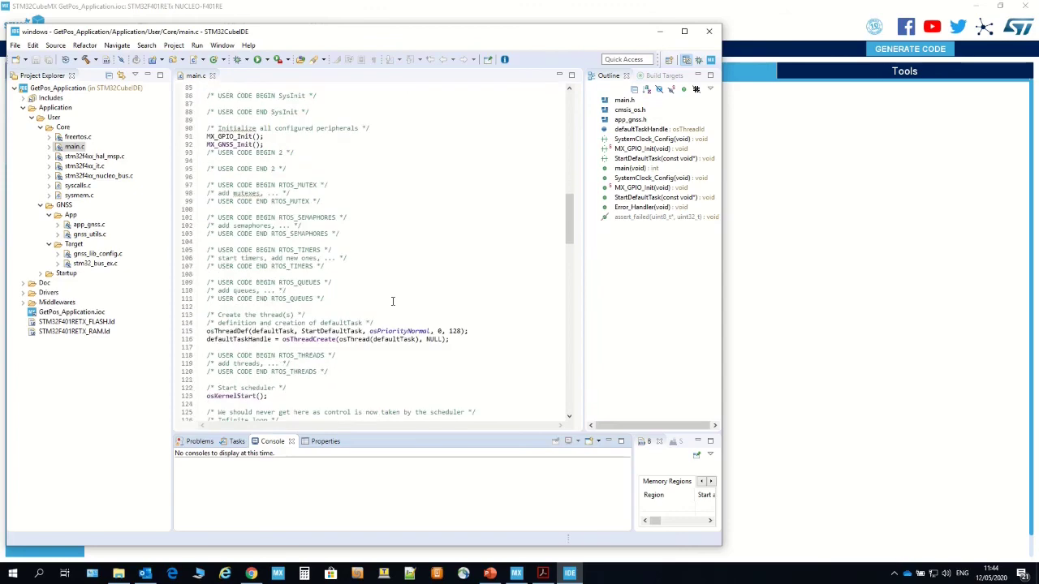
scroll(392, 301, "down", 10)
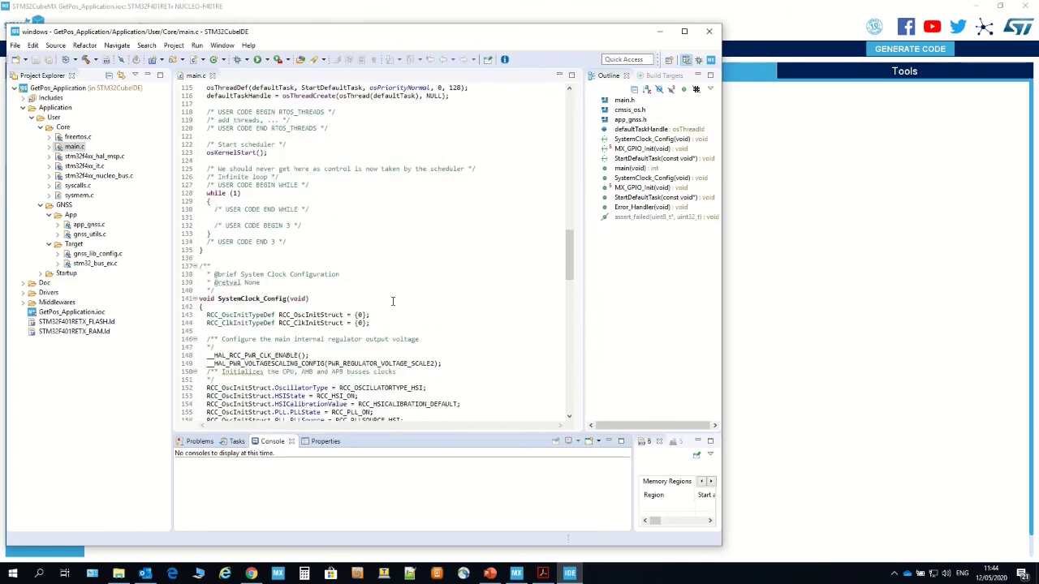
scroll(392, 301, "down", 3)
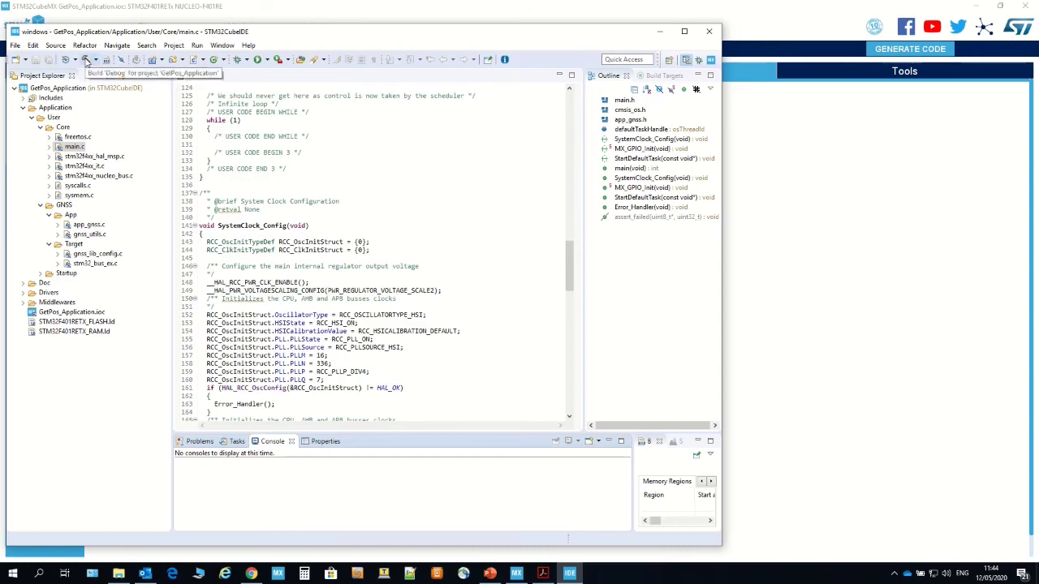
- Build the Debug configuration of GetPos_Application and run it as an STM32 Cortex-M C/C++ Application with the default launch configuration
left_click(86, 60)
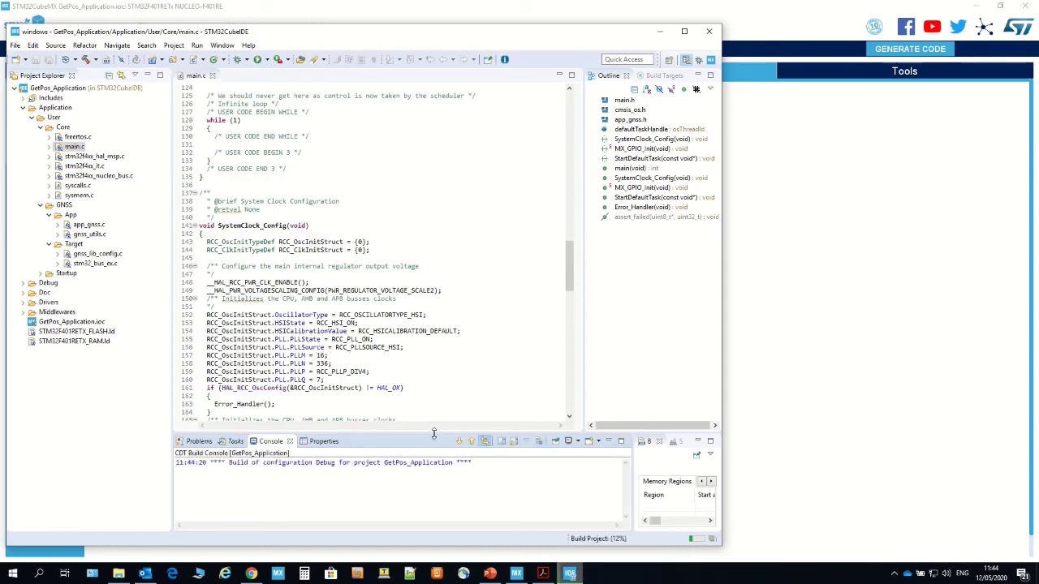
left_click_drag(434, 430, 430, 309)
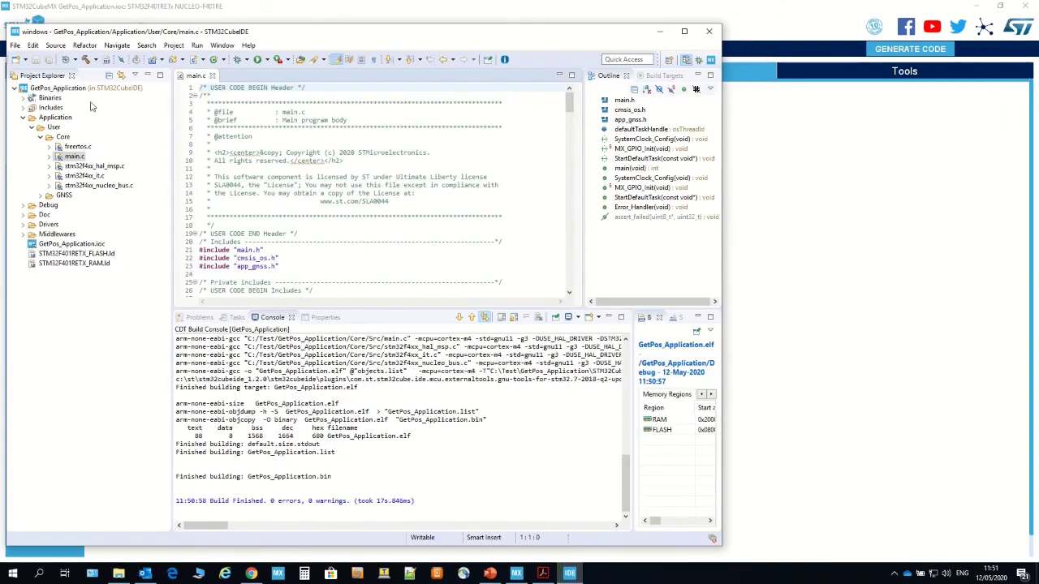
right_click(63, 90)
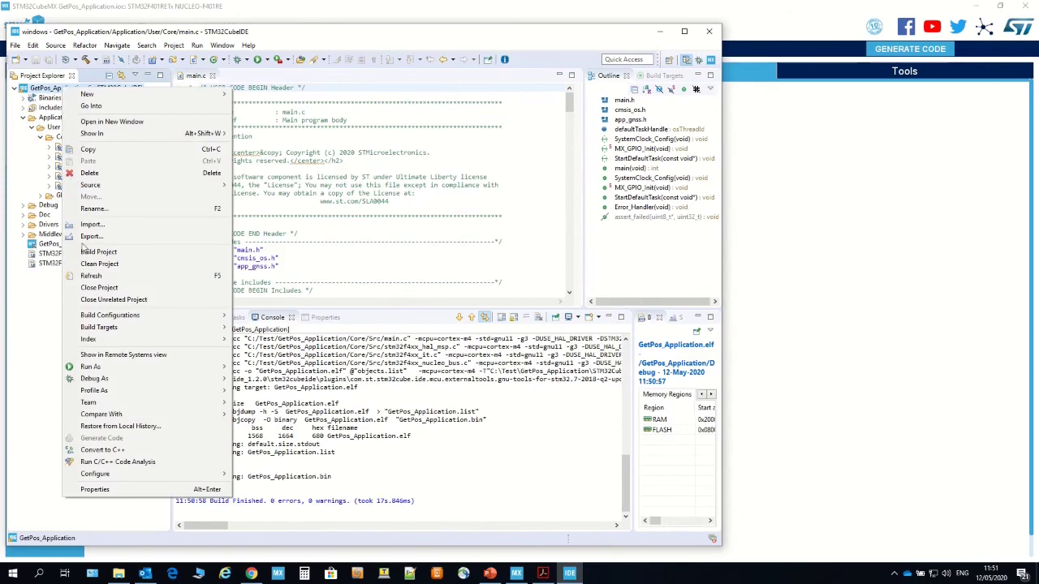
mouse_move(107, 371)
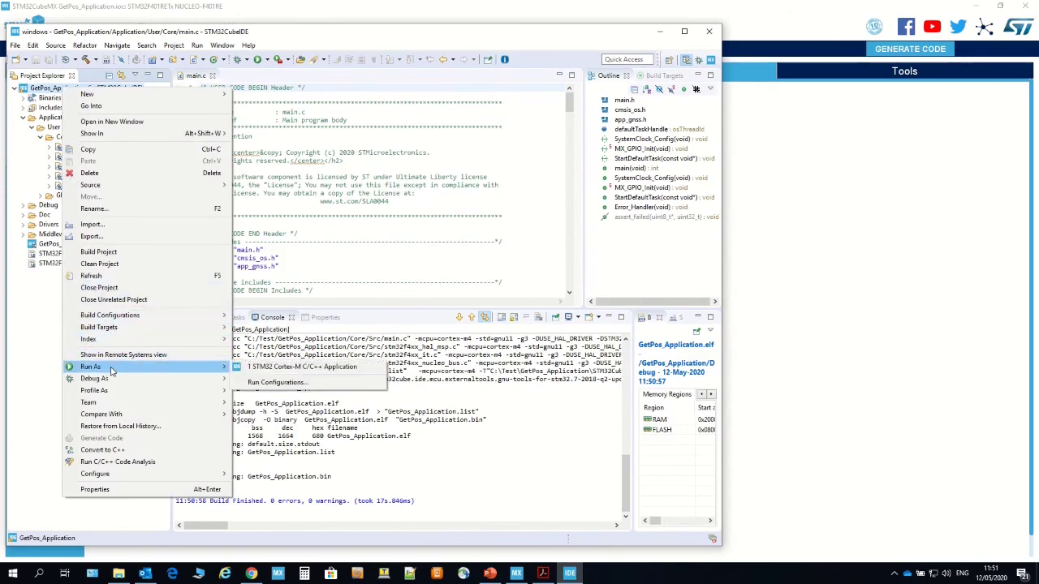
left_click(277, 367)
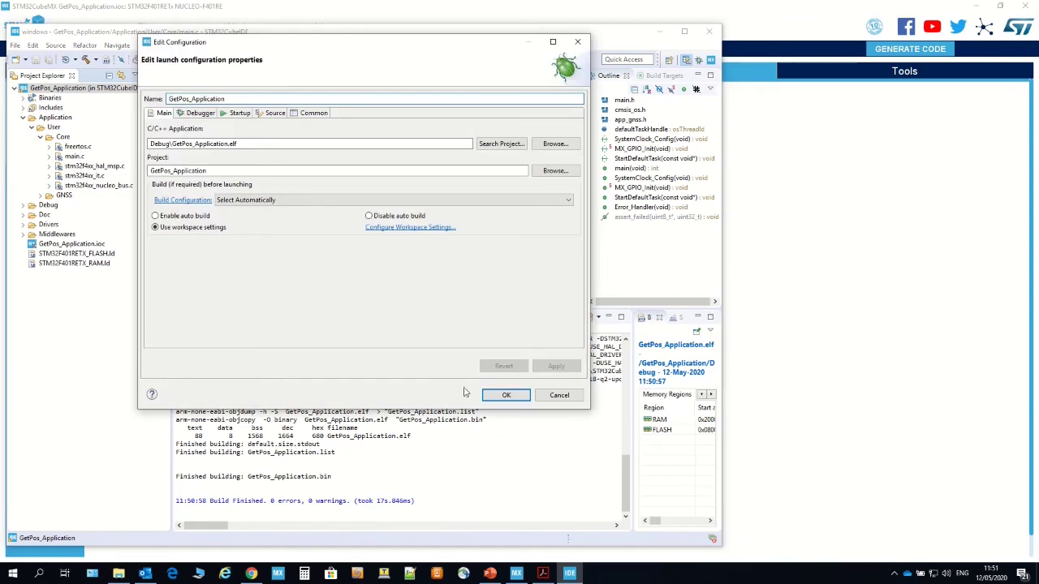
left_click(506, 396)
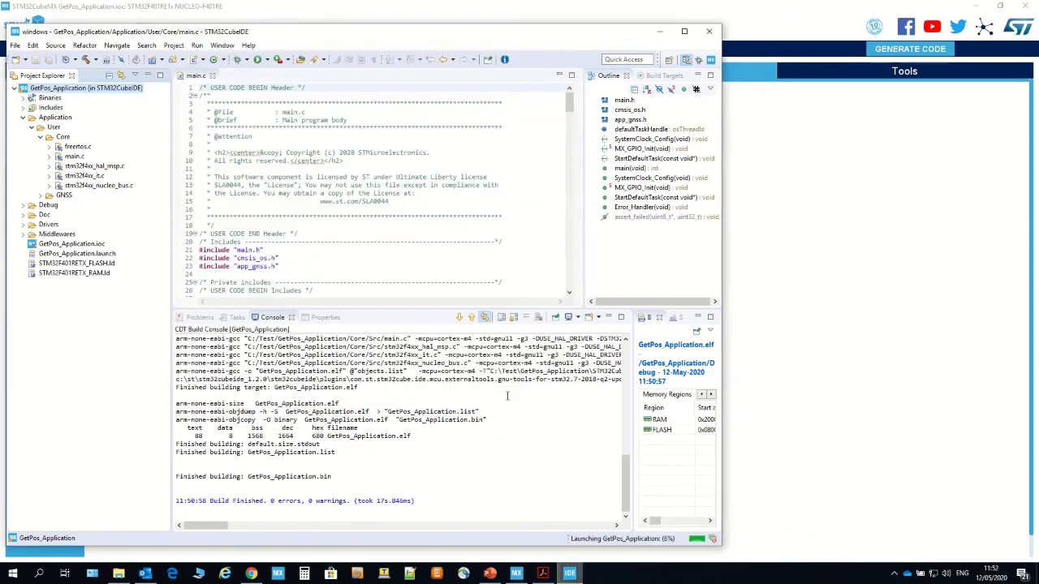